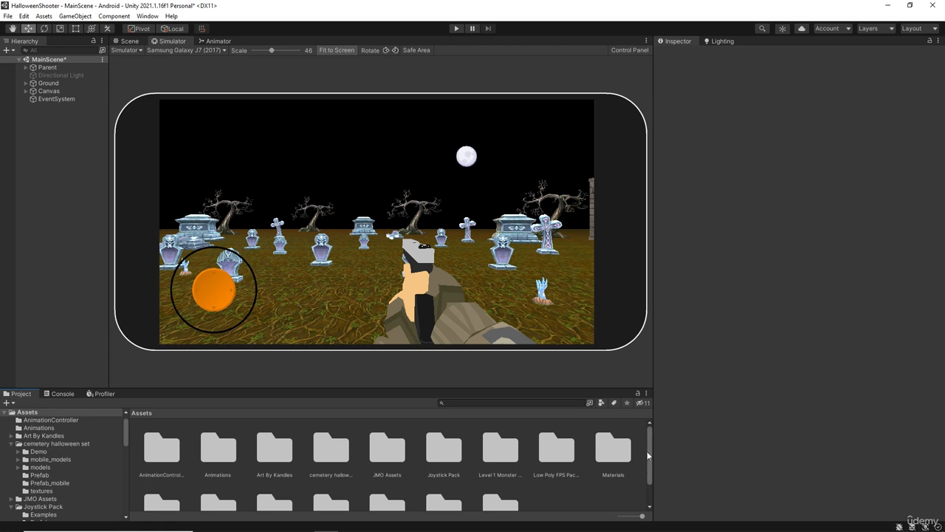
Step: Look through the project's top-level asset folders and the contents of the Level 1 Monster Pack folder
left_click_drag(651, 455, 650, 485)
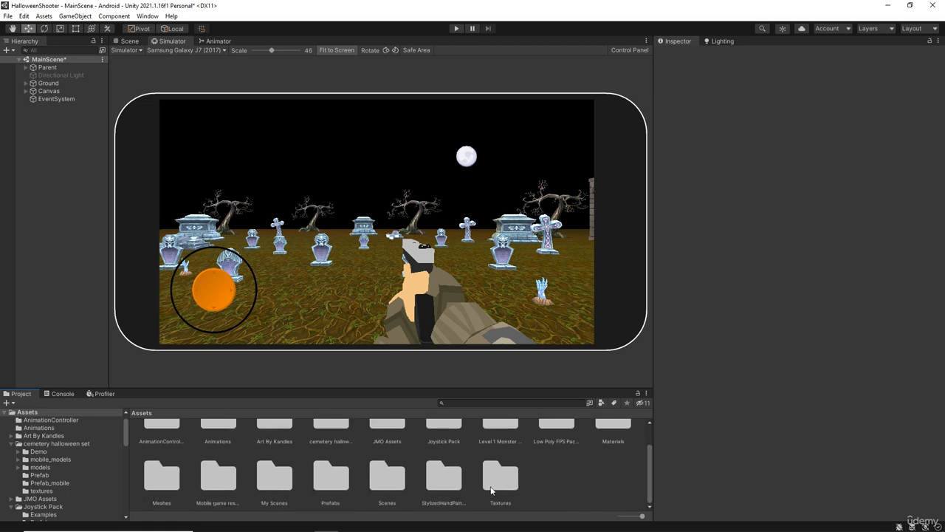
scroll(520, 486, "up", 1)
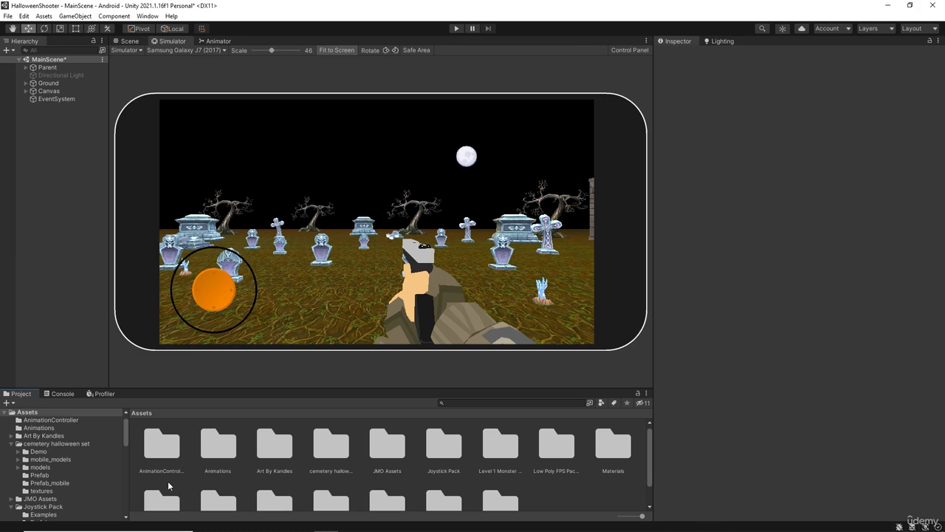
scroll(577, 482, "down", 1)
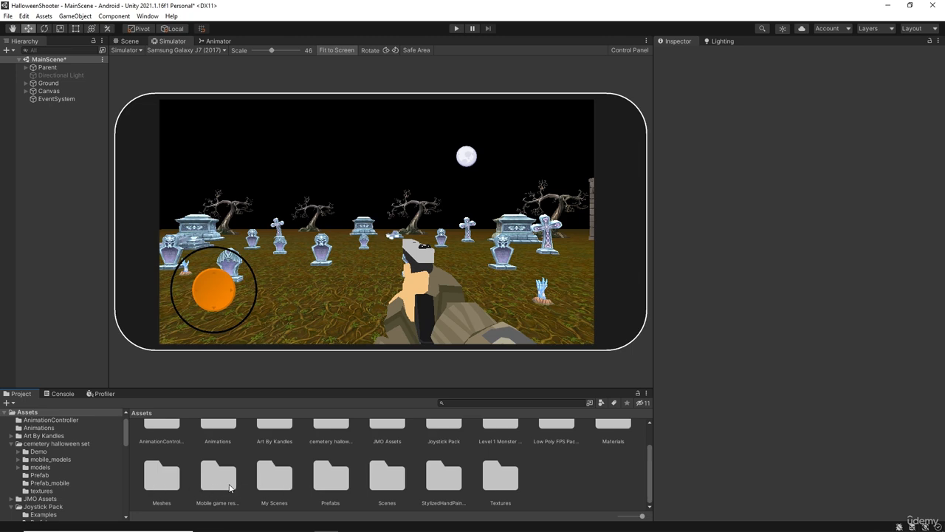
scroll(206, 483, "up", 1)
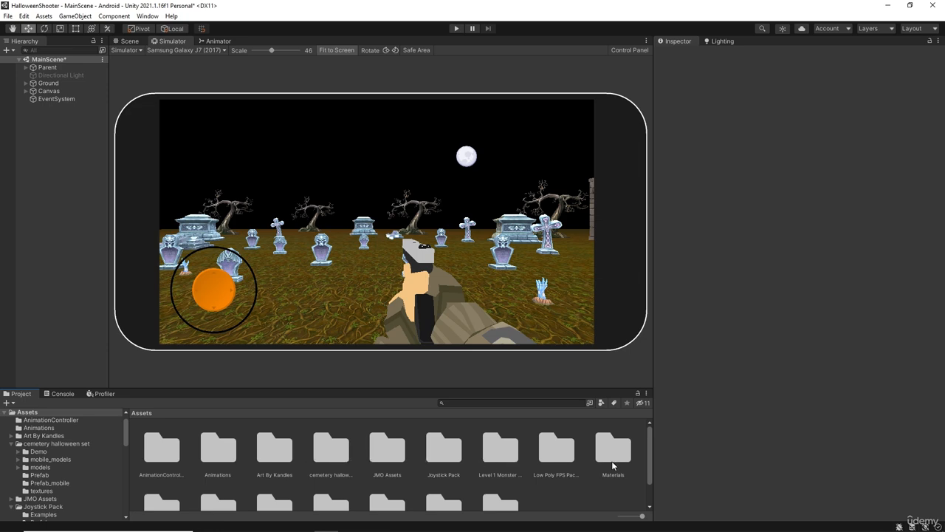
double_click(500, 459)
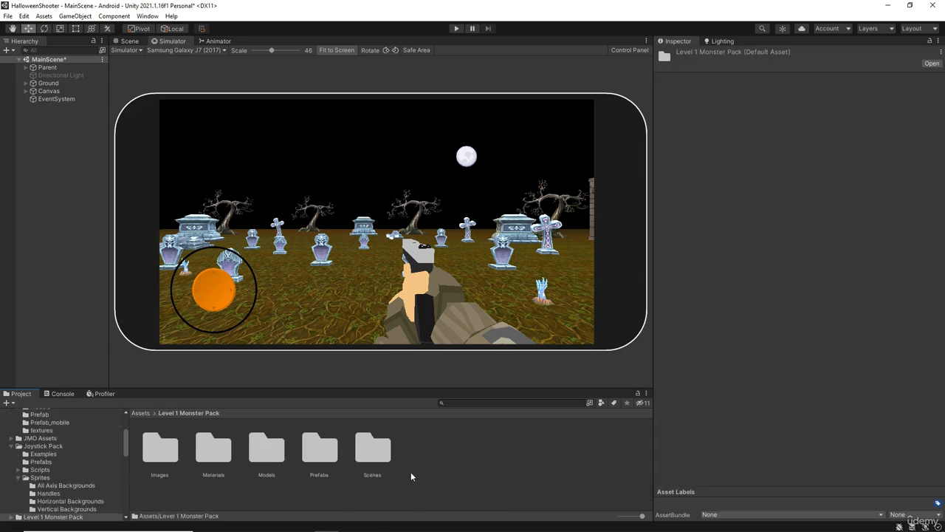
left_click(140, 413)
scroll(214, 479, "down", 1)
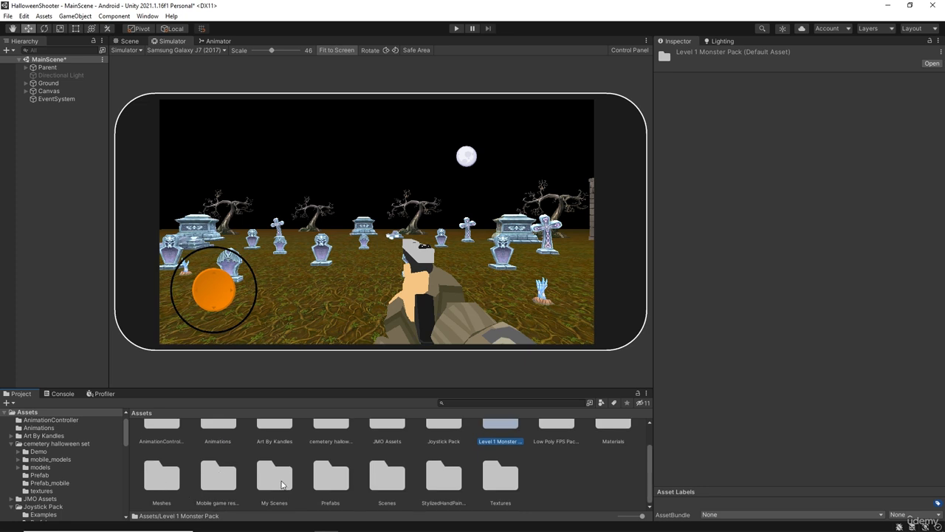
Step: Inspect the Chr_Zcharacter_01 prefab in the Prefabs folder, rotate its preview and locate its assigned animator controller asset
double_click(347, 483)
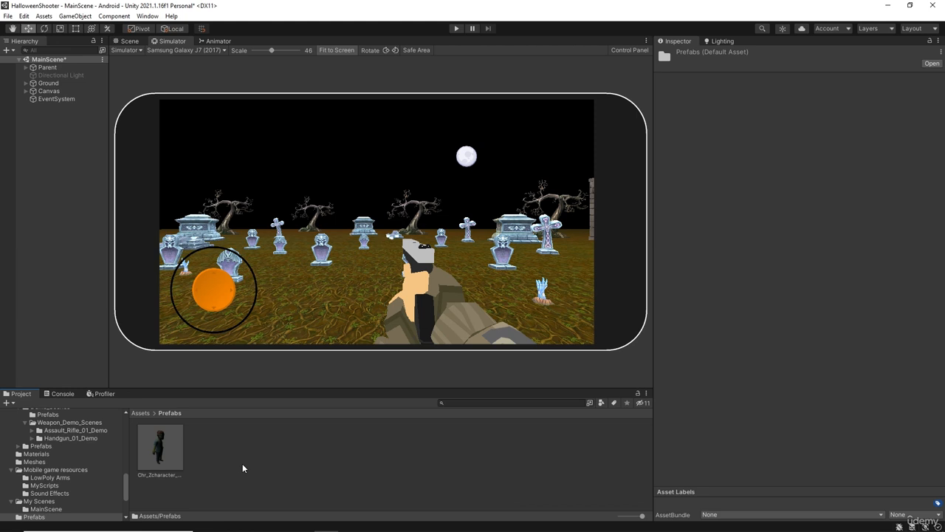
left_click(169, 447)
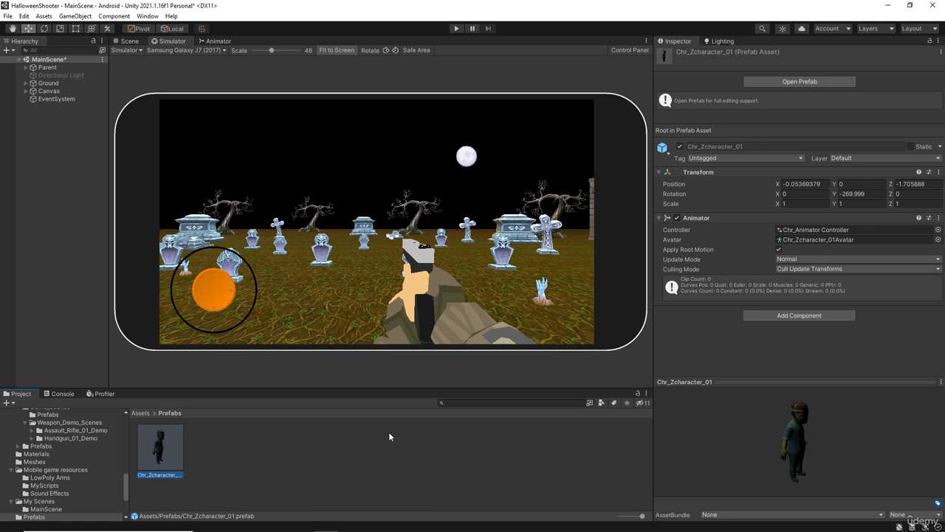
left_click_drag(776, 458, 847, 449)
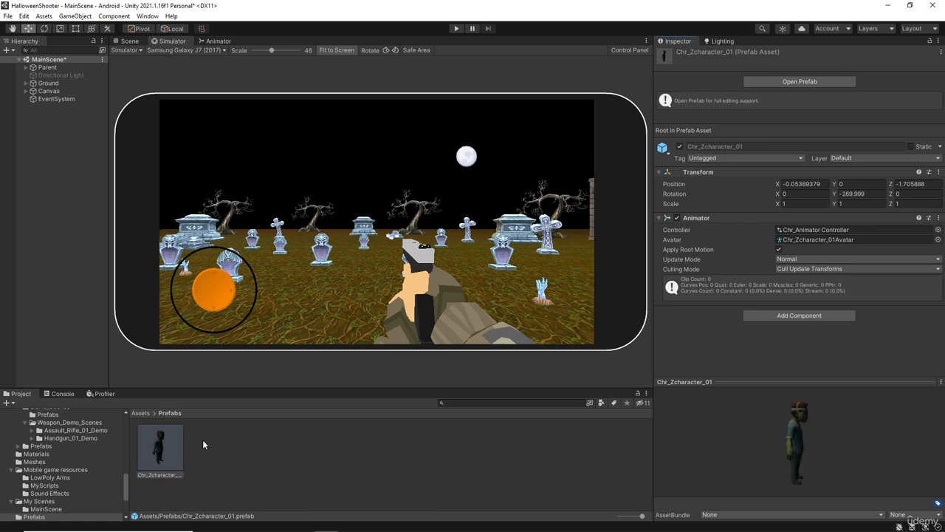
left_click(819, 231)
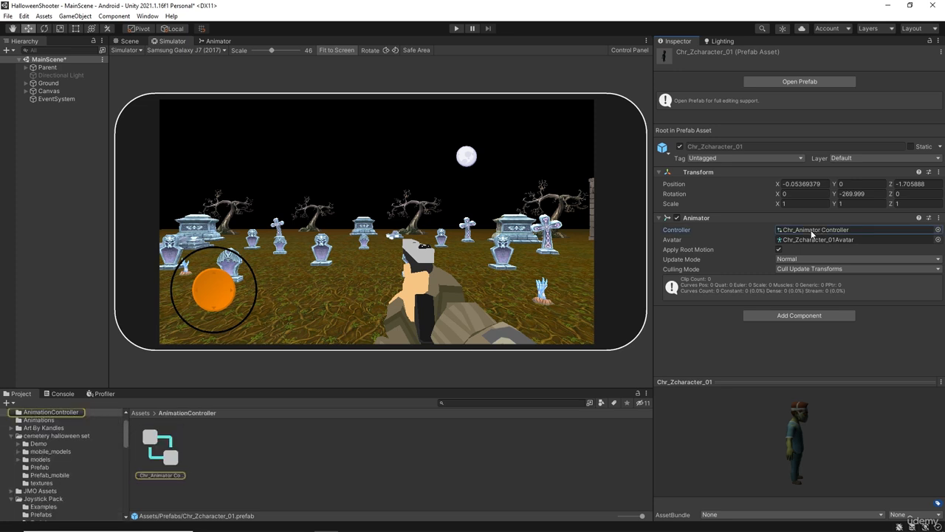
Step: Examine the zombie character's model in the Meshes folder and the animation files in the Animations folder
left_click(141, 413)
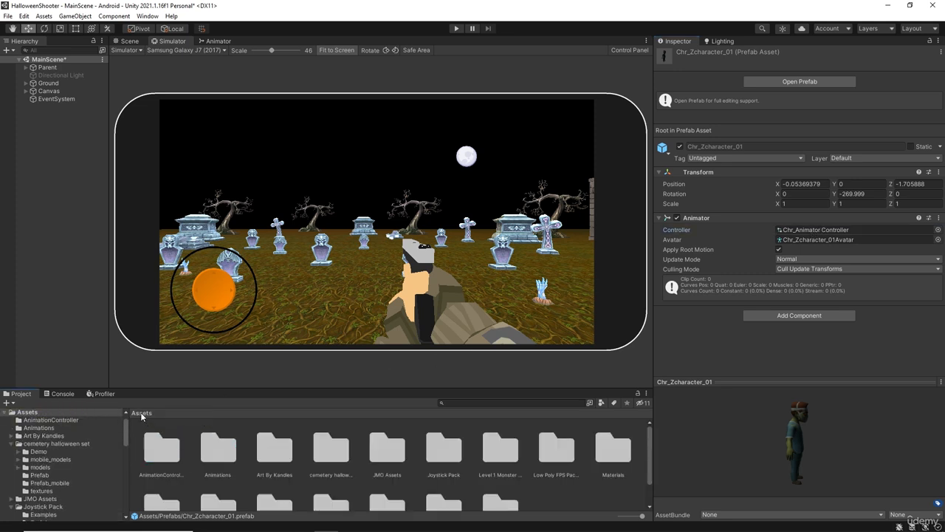
scroll(561, 480, "down", 2)
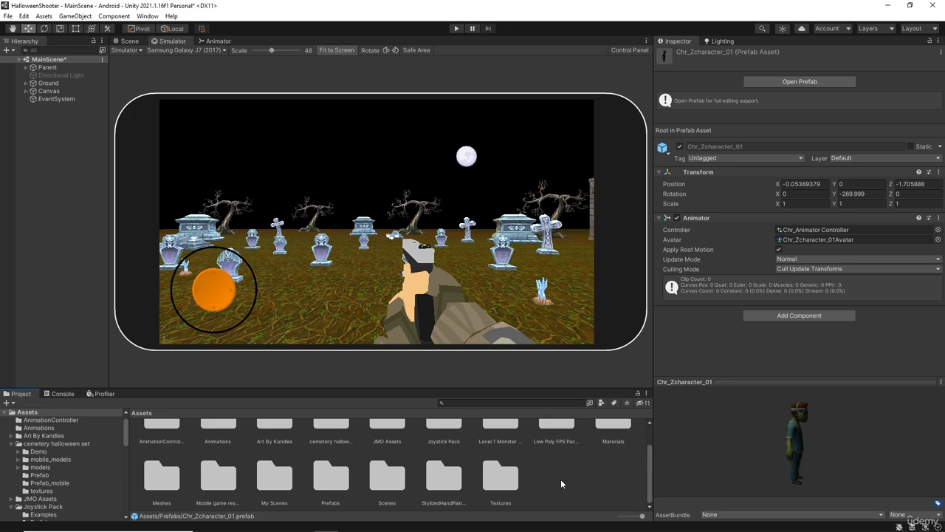
double_click(168, 483)
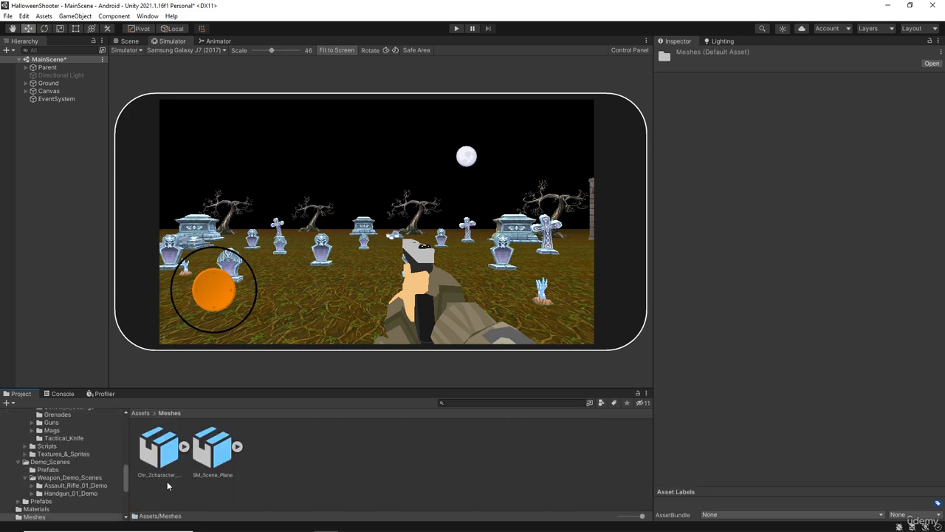
left_click(184, 446)
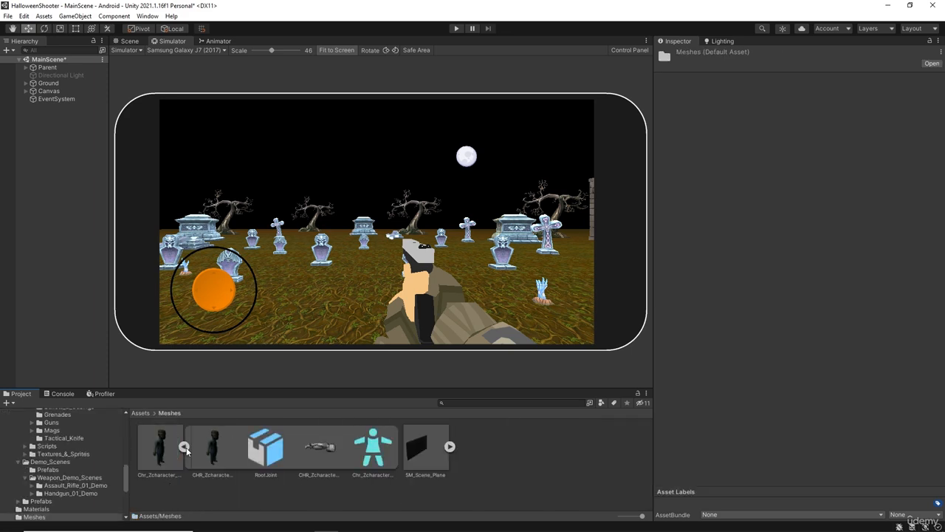
left_click(184, 446)
left_click(185, 446)
left_click(185, 447)
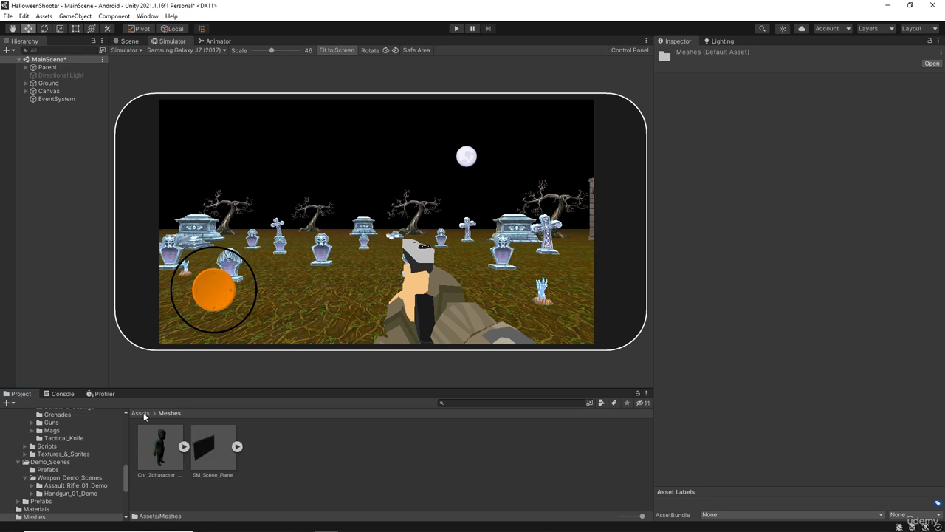
left_click(141, 412)
double_click(218, 448)
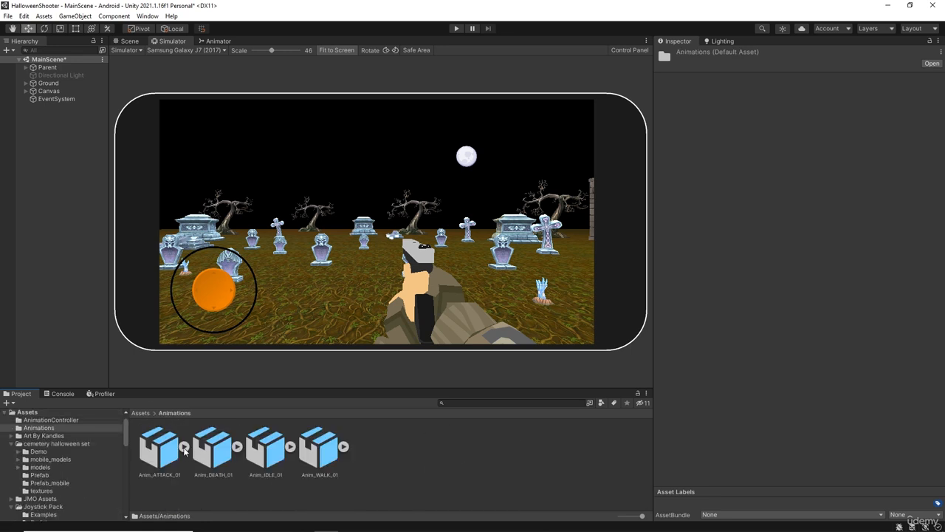
left_click(183, 446)
left_click(183, 447)
Step: Add the Chr_Zcharacter_01 prefab from the Assets Prefabs folder to MainScene as a root object
left_click(137, 413)
scroll(393, 484, "down", 2)
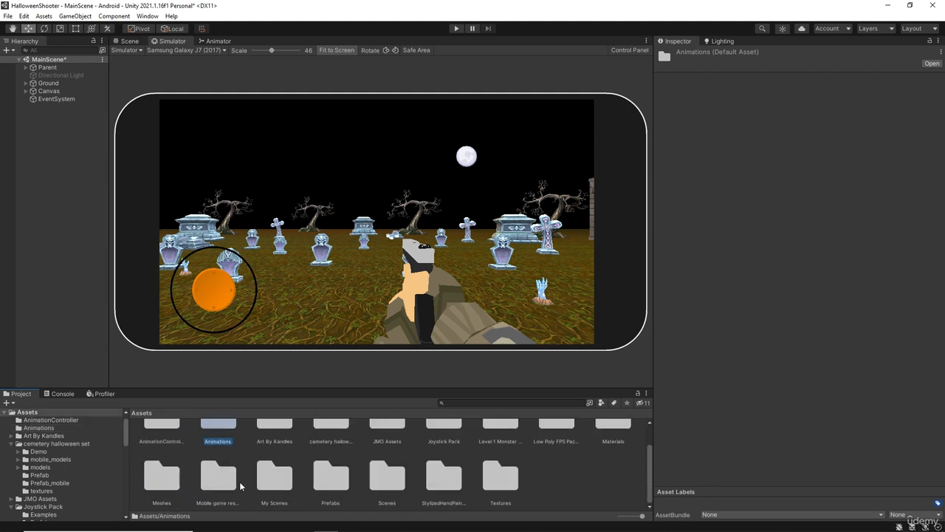
double_click(333, 488)
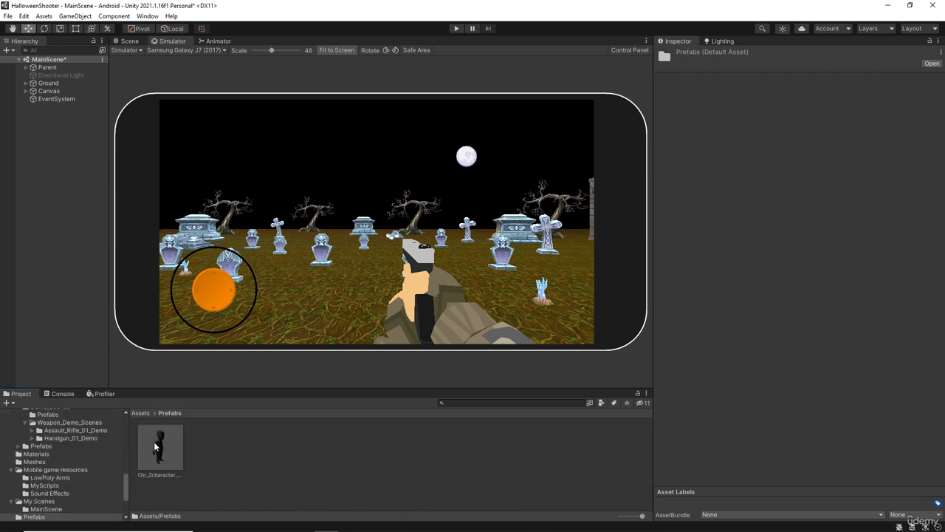
left_click_drag(161, 448, 59, 130)
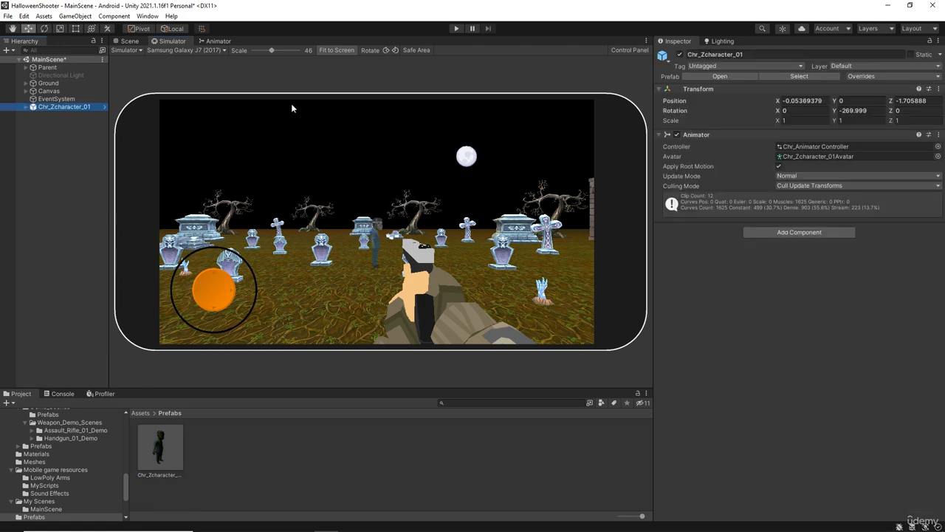
Step: Show the graveyard in the Scene view and set its shading mode to Shaded
left_click(130, 41)
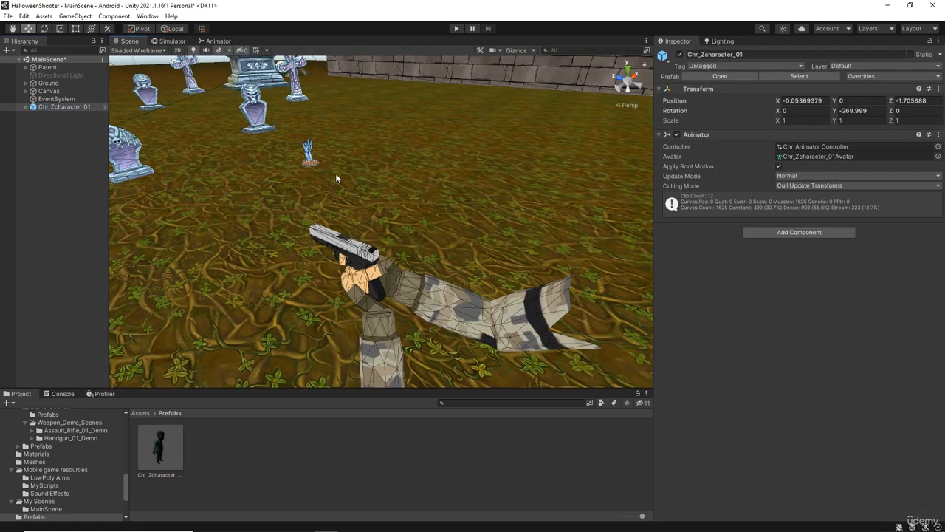
right_click_drag(336, 175, 366, 187)
scroll(359, 191, "down", 10)
middle_click_drag(285, 191, 325, 209)
left_click(138, 50)
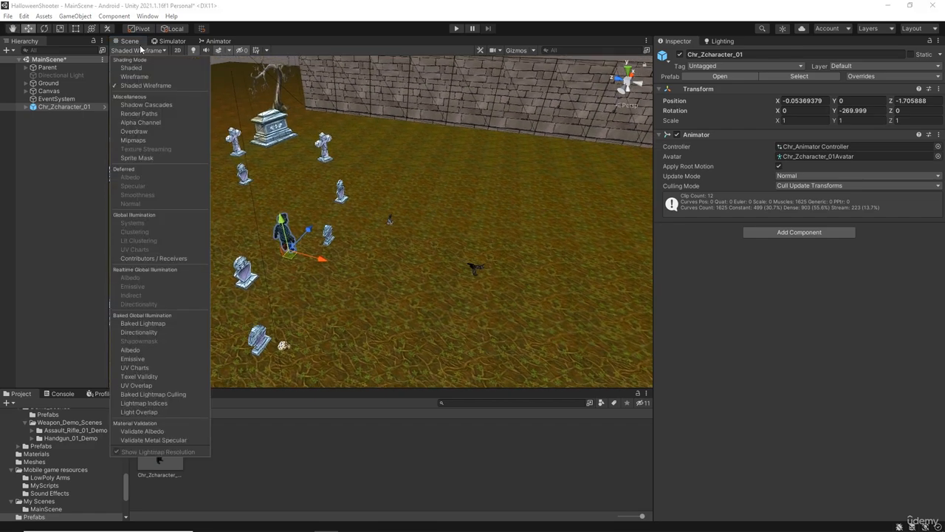
left_click(139, 68)
Step: Move the zombie character across the graveyard to about X -3.63, Z 1.77, behind the skull tombstone
scroll(355, 213, "up", 5)
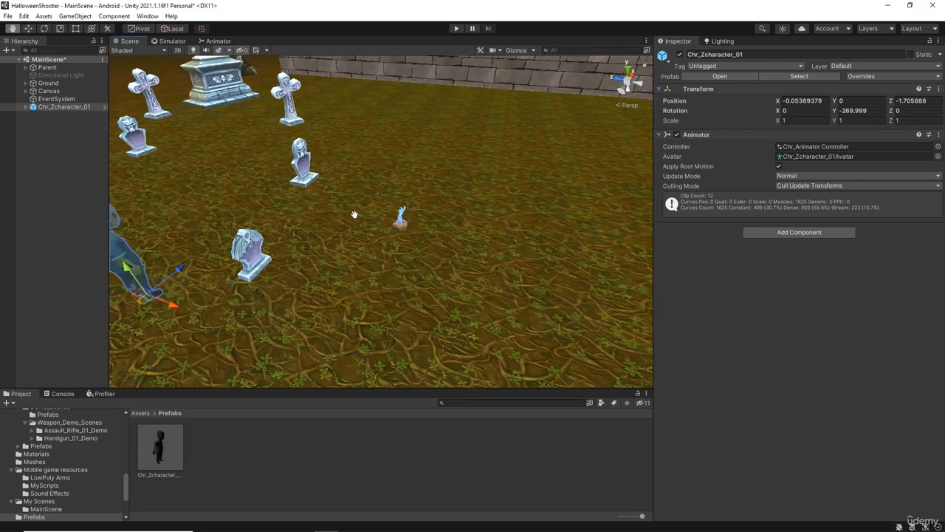
key("f")
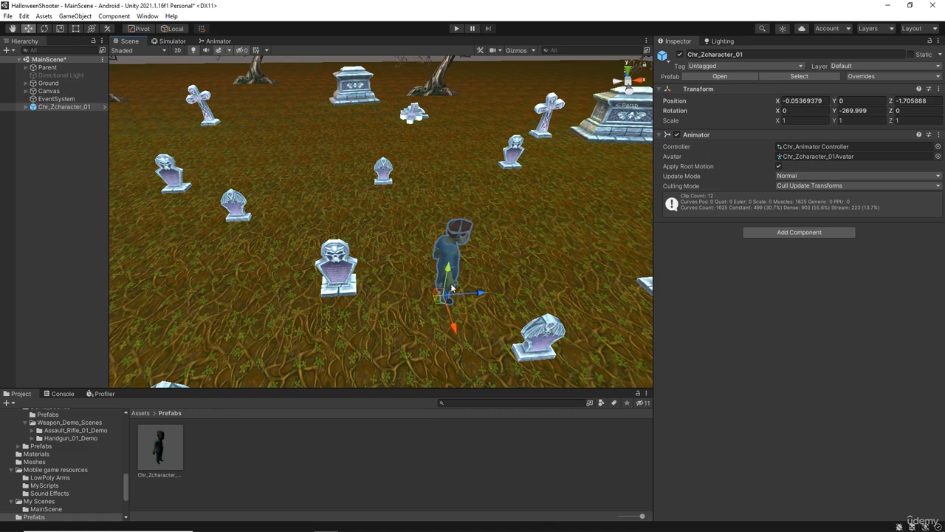
left_click_drag(455, 327, 417, 237)
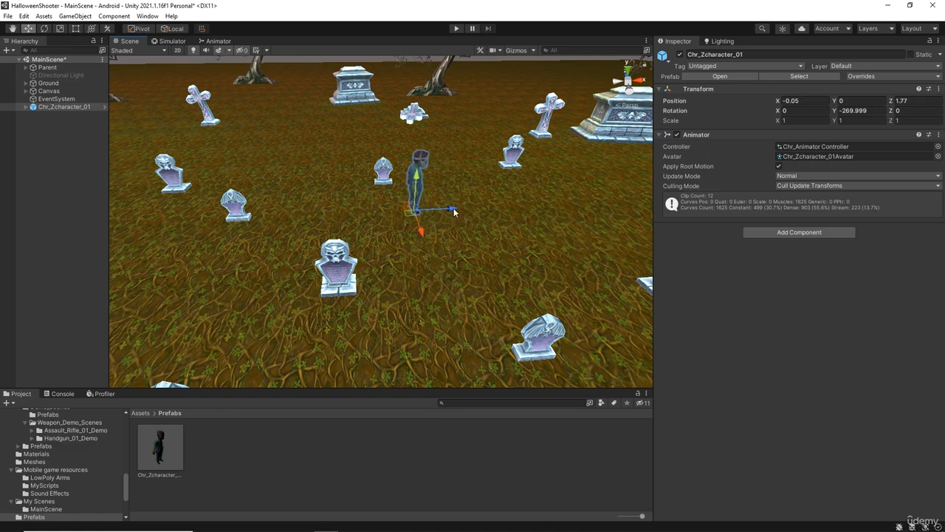
left_click_drag(454, 212, 336, 213)
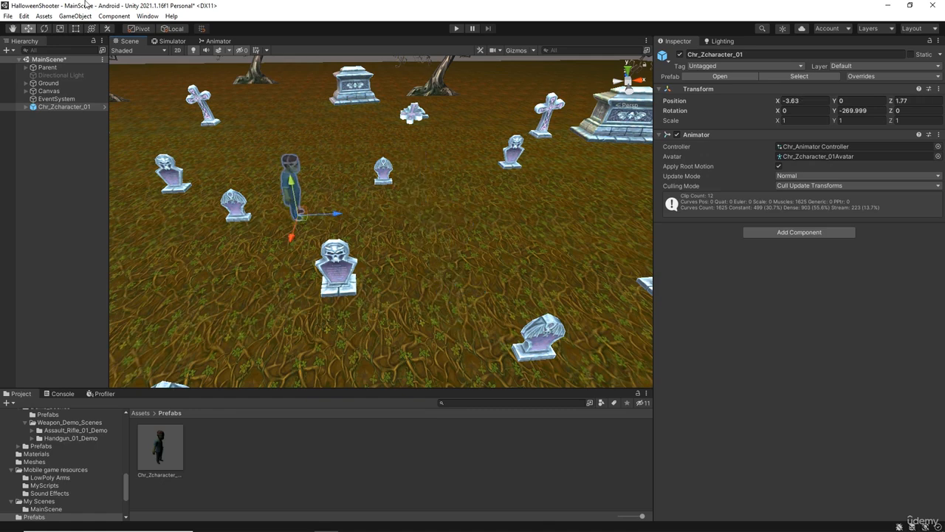
Step: Rotate the zombie character around Y to about -197.6 degrees and check it in the Simulator view
left_click(46, 28)
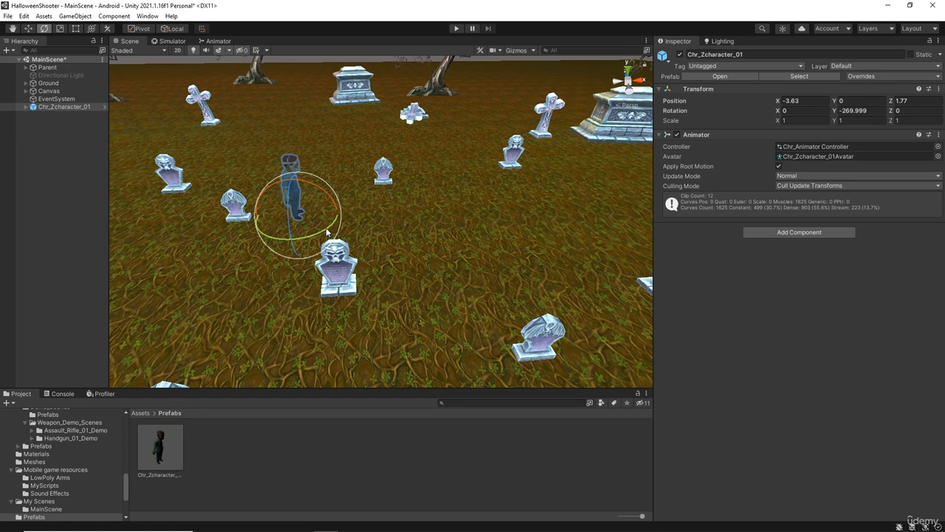
left_click_drag(327, 231, 240, 244)
left_click(171, 41)
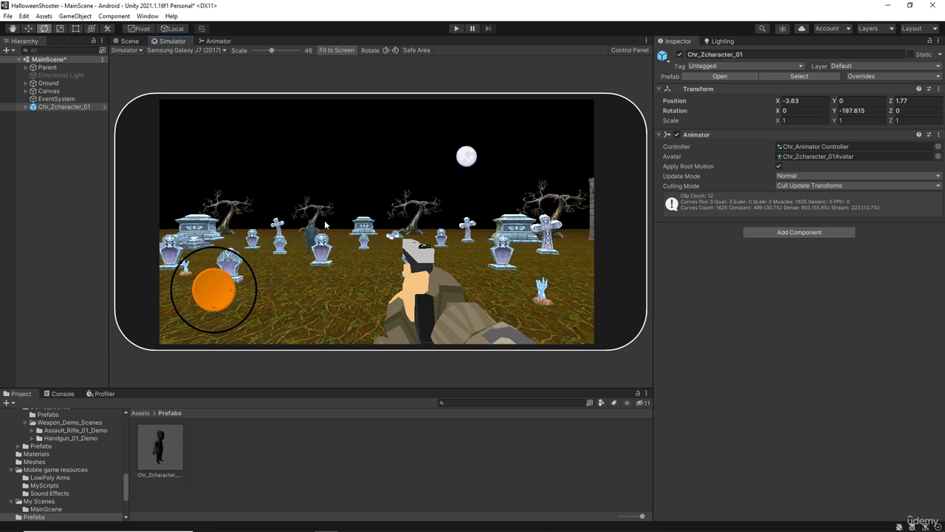
Step: Change the shader of the MAT_Zcharacter material on the CHR_Zcharacter_001 child mesh to Mobile/Unlit (Supports Lightmap)
left_click(27, 108)
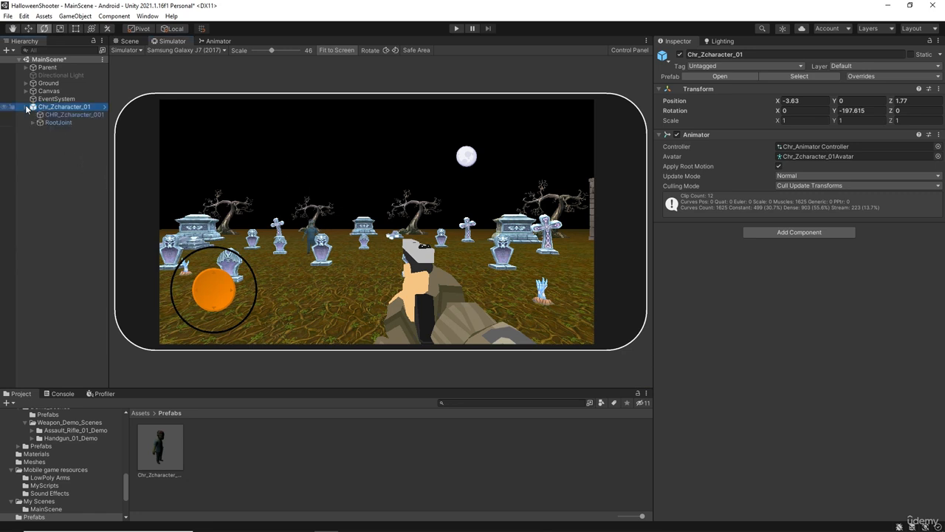
left_click(74, 114)
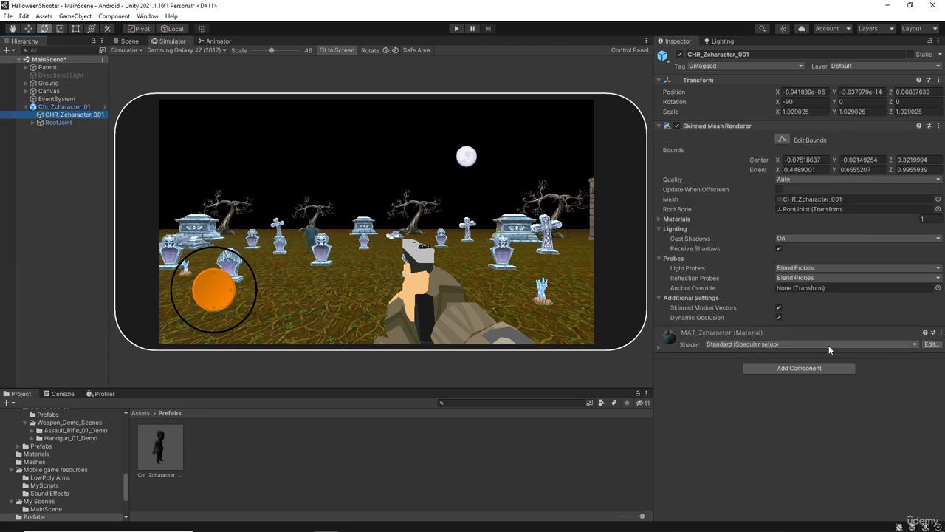
left_click(659, 347)
scroll(719, 381, "down", 5)
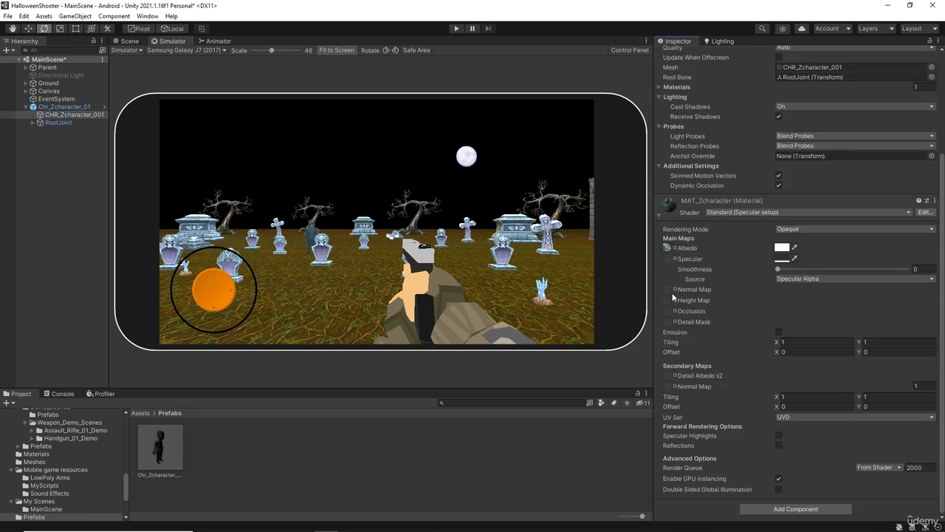
scroll(734, 387, "up", 3)
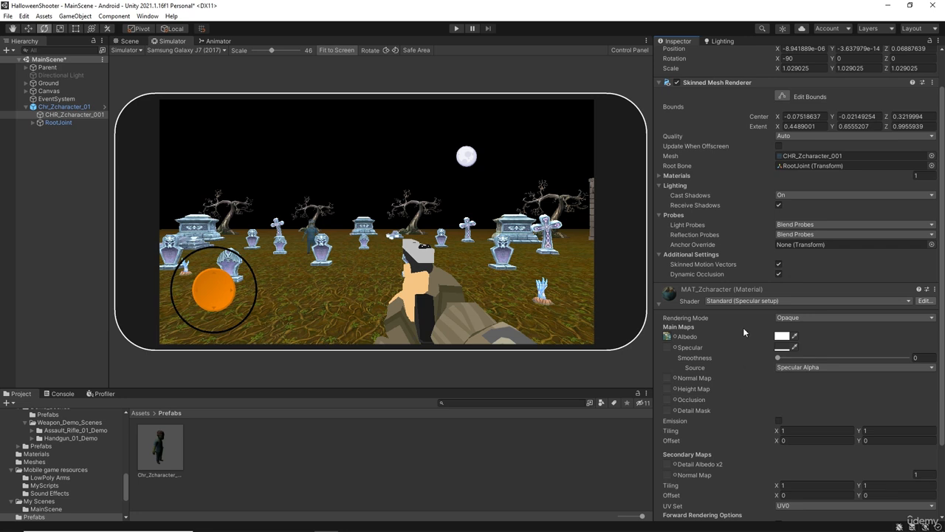
left_click(778, 300)
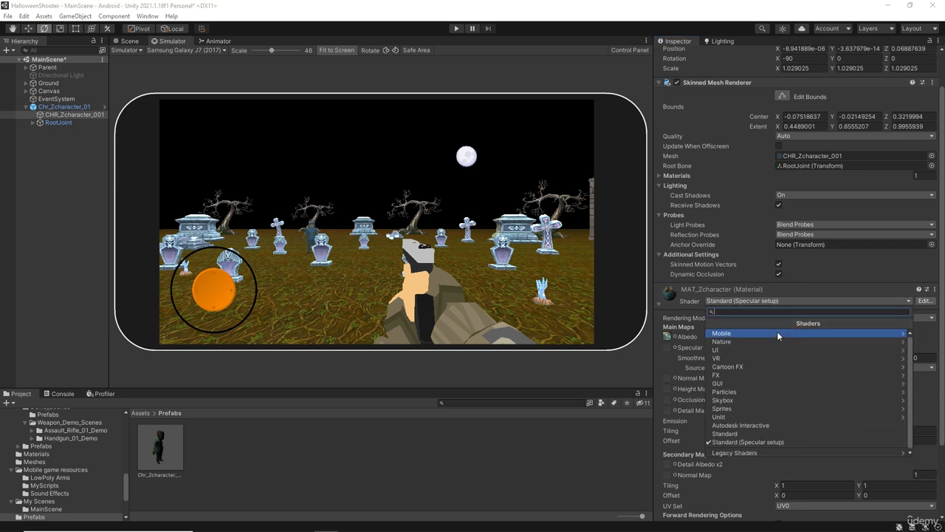
left_click(777, 333)
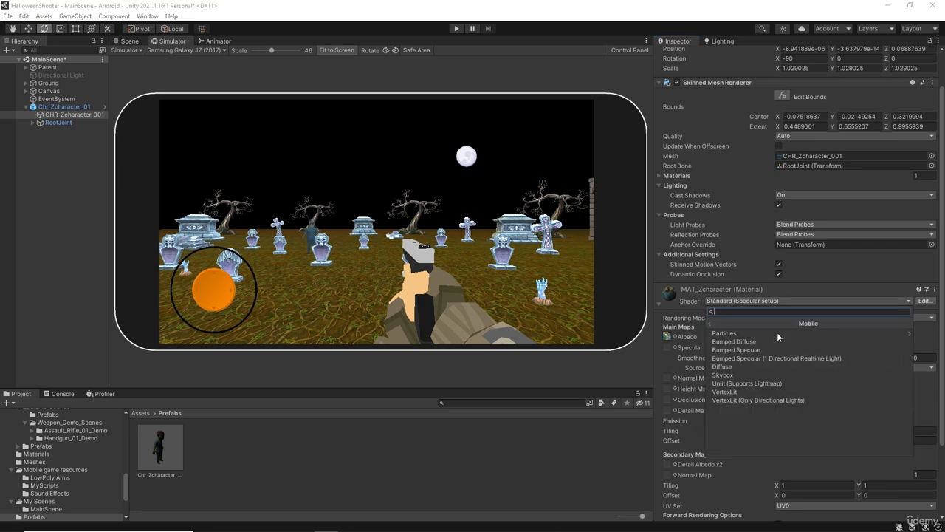
left_click(763, 384)
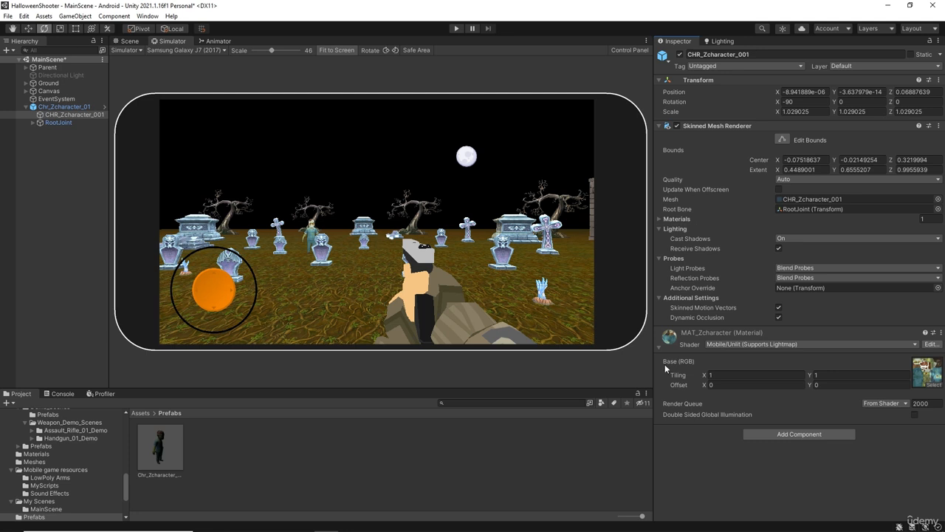
left_click(658, 345)
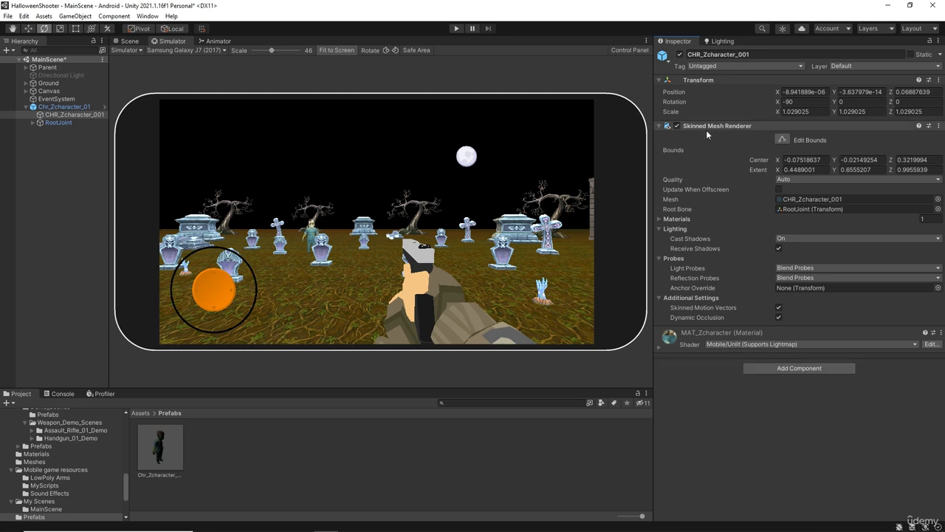
Step: Examine the states in the zombie character's existing Chr_Animator Controller in the Animator view
left_click(72, 108)
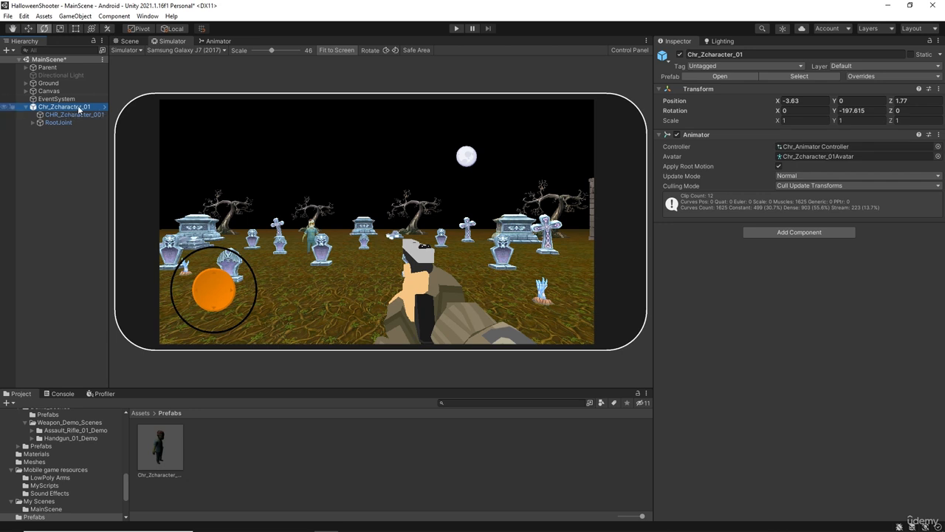
left_click(218, 41)
scroll(370, 232, "down", 3)
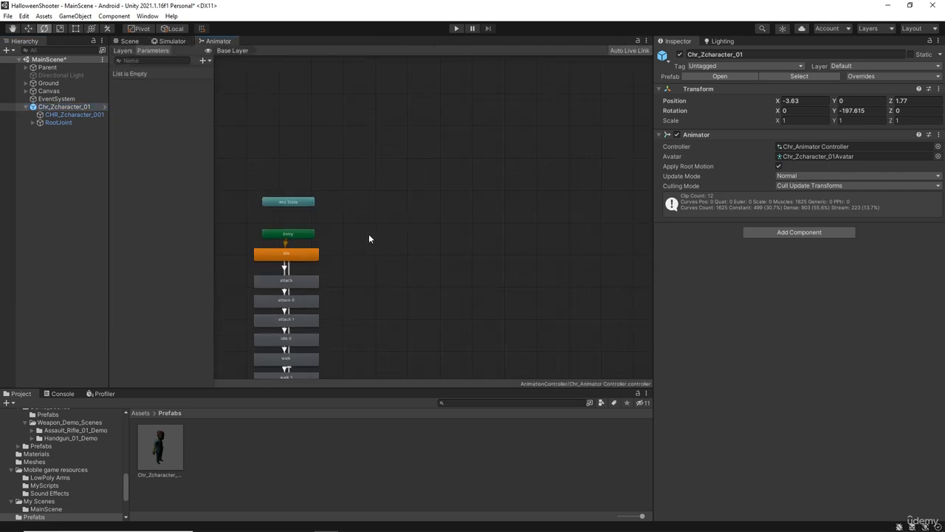
middle_click_drag(368, 233, 418, 142)
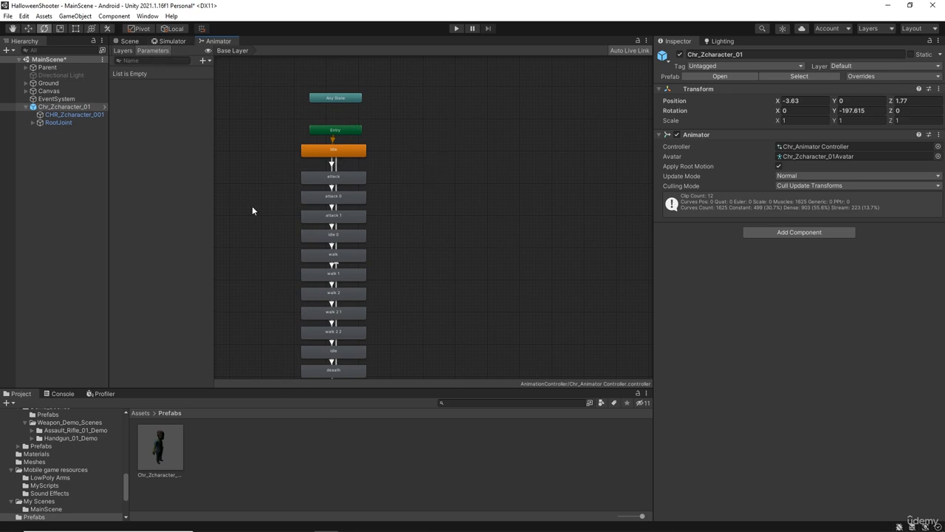
Step: Create an Animator Controller named Zombie in the Prefabs folder and assign it as the controller of Chr_Zcharacter_01's Animator
right_click(246, 462)
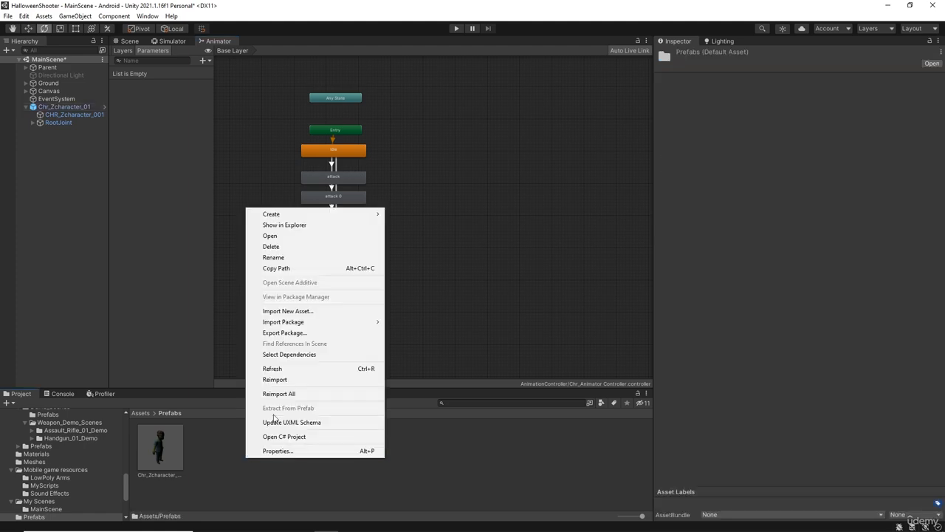
mouse_move(297, 216)
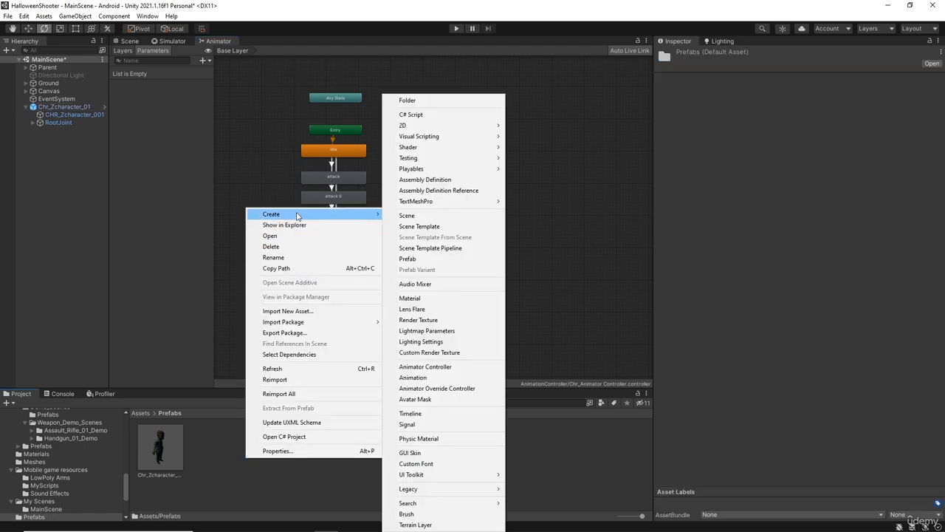
left_click(435, 367)
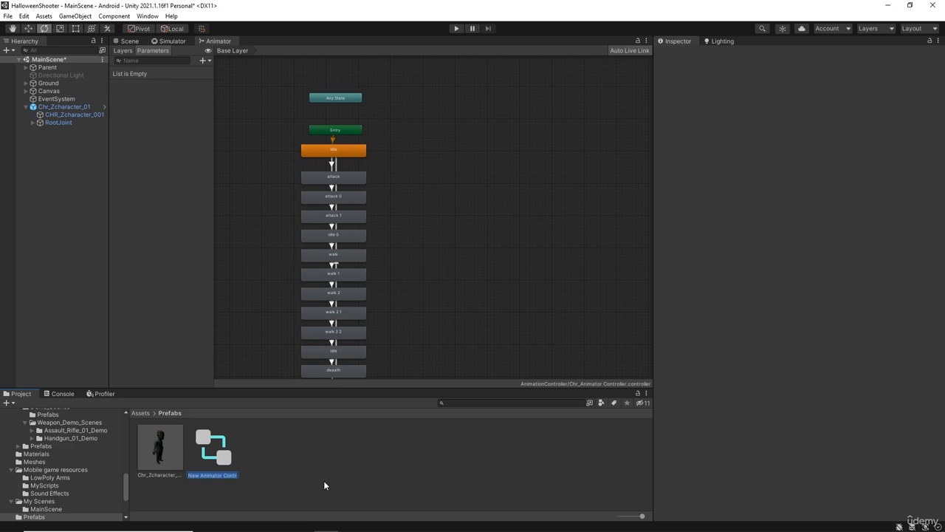
type("Zombie")
key("Return")
left_click(74, 106)
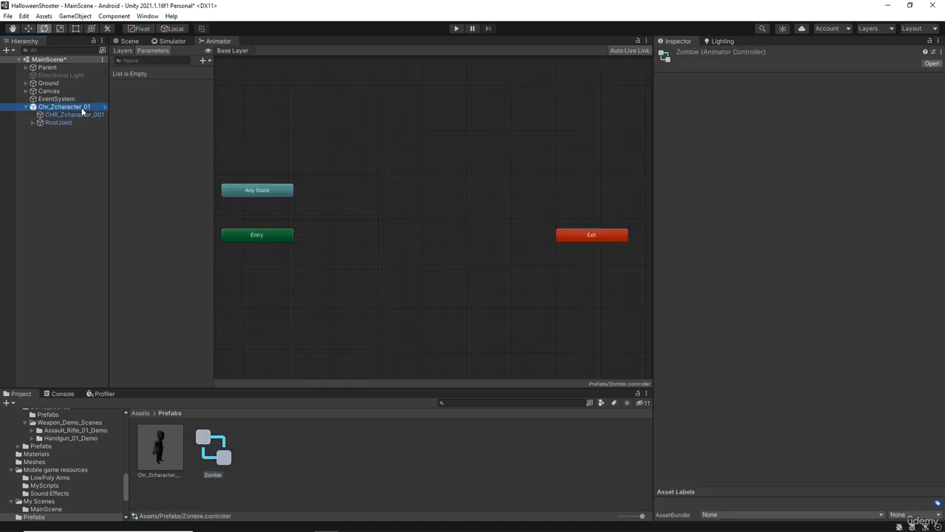
left_click_drag(213, 453, 811, 154)
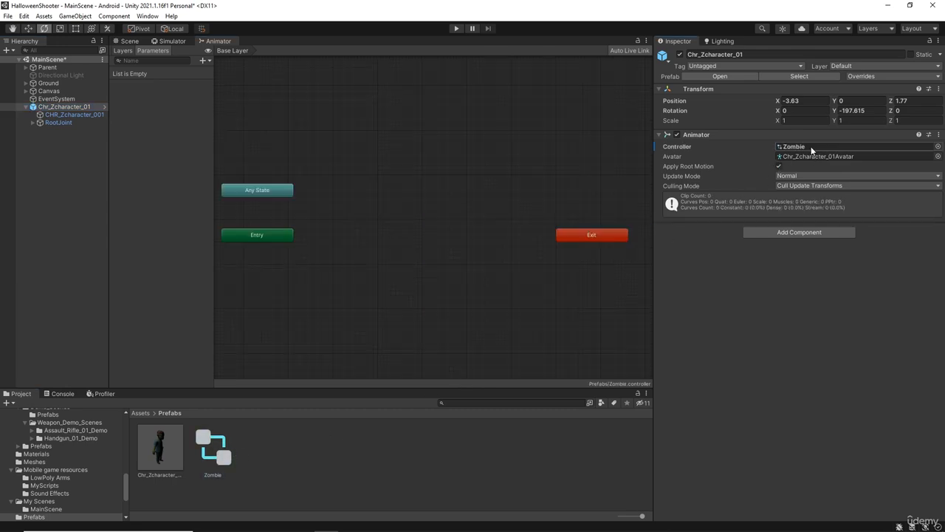
Step: Lock the Animator view on the Zombie controller and open the Animations folder under Assets
left_click(140, 414)
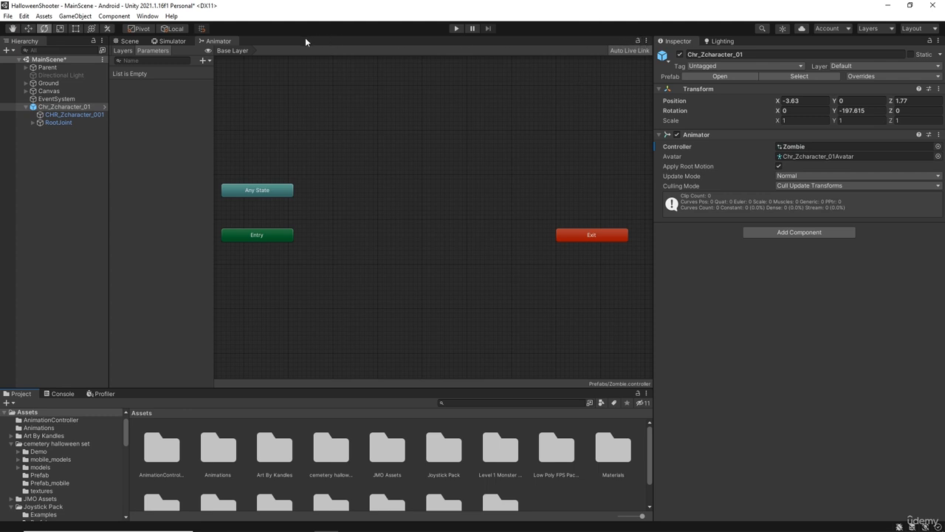
left_click(639, 41)
double_click(218, 447)
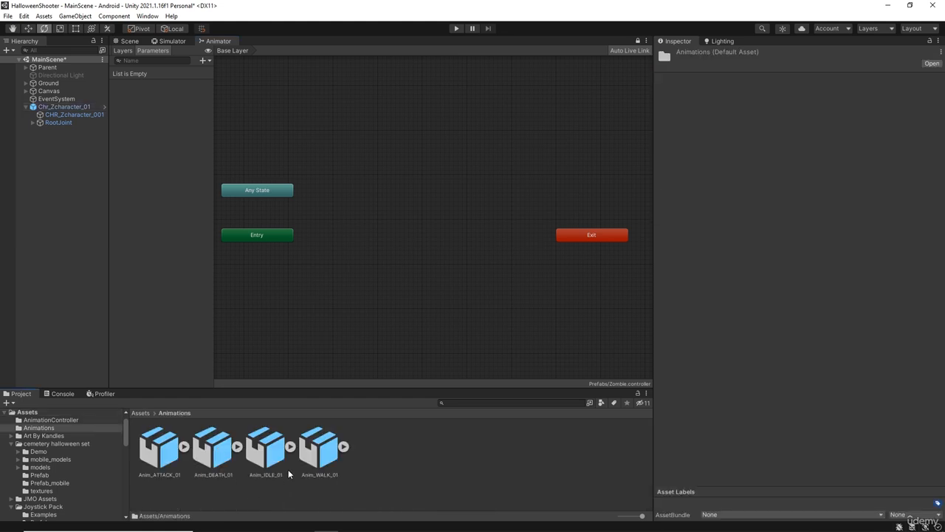
Step: Preview the anim_walk clip inside Anim_WALK_01 and review its loop and root transform import settings
left_click(343, 448)
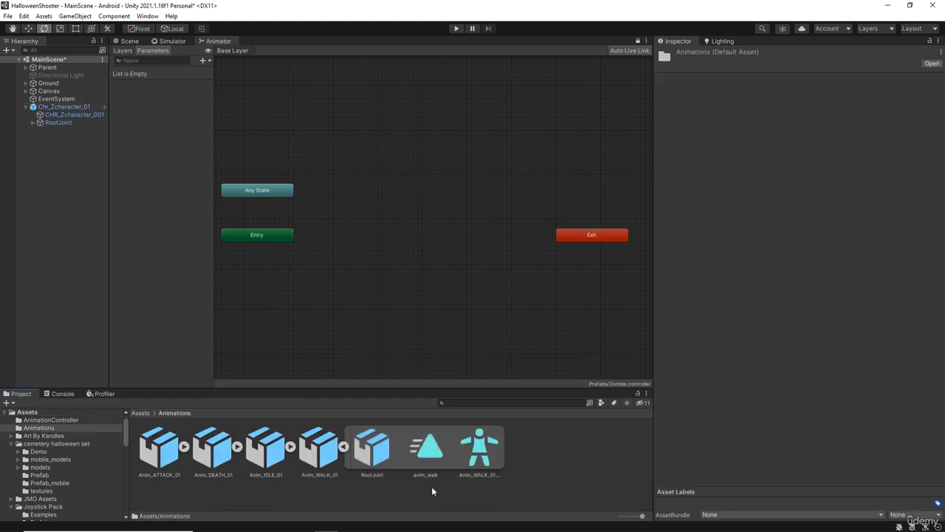
left_click(322, 458)
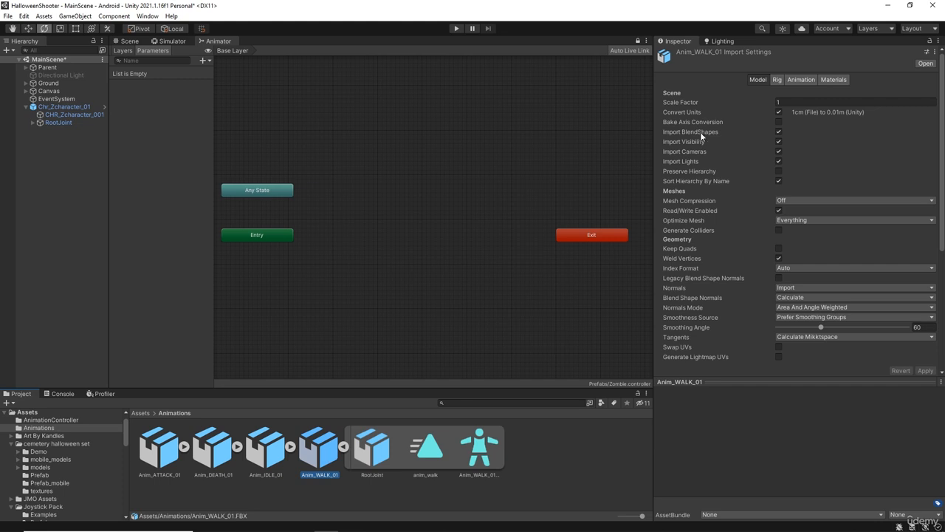
left_click(793, 79)
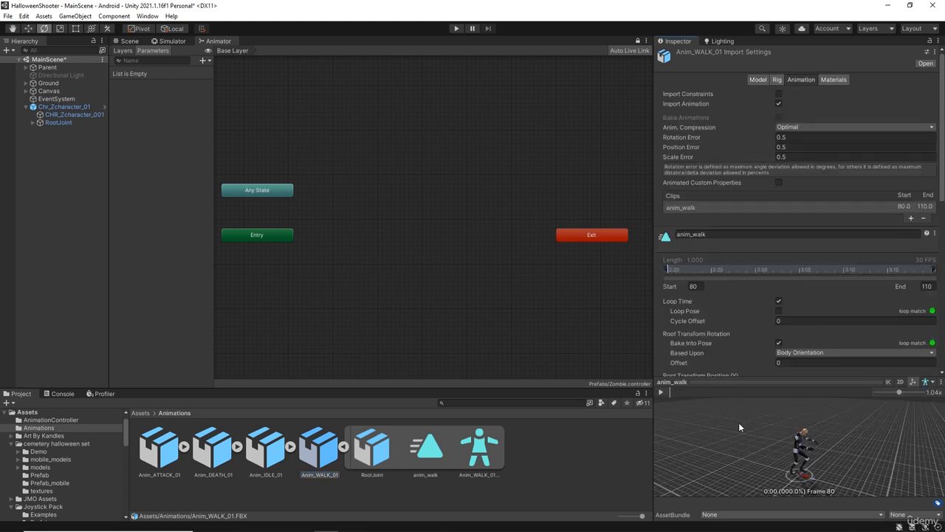
left_click(661, 392)
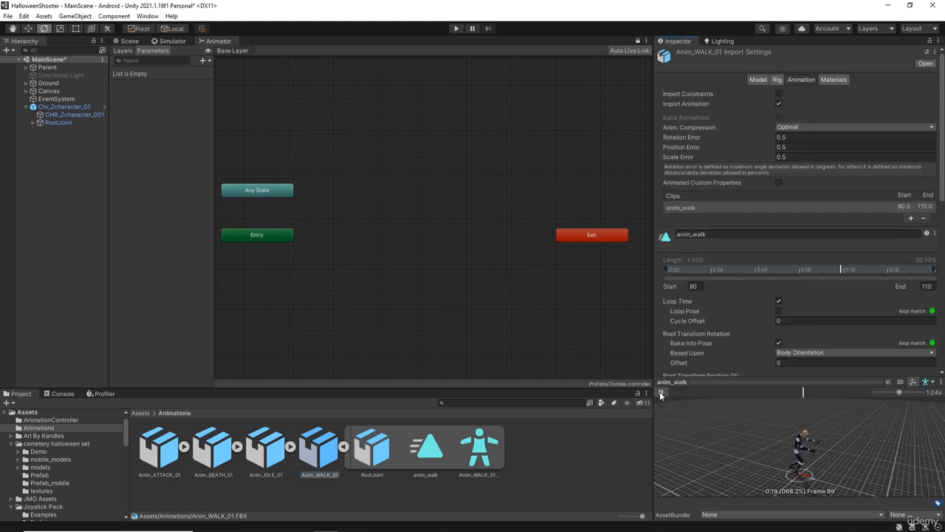
left_click(661, 392)
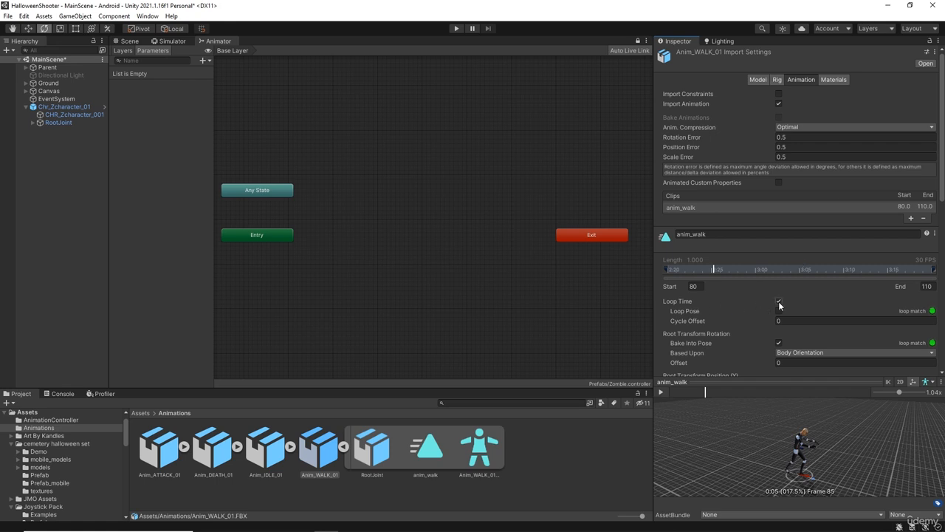
scroll(728, 307, "down", 5)
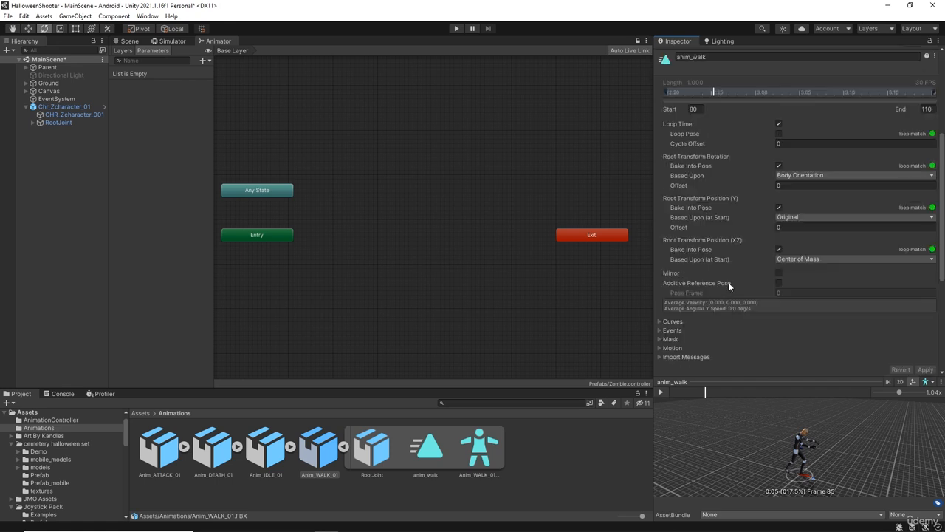
scroll(728, 282, "up", 5)
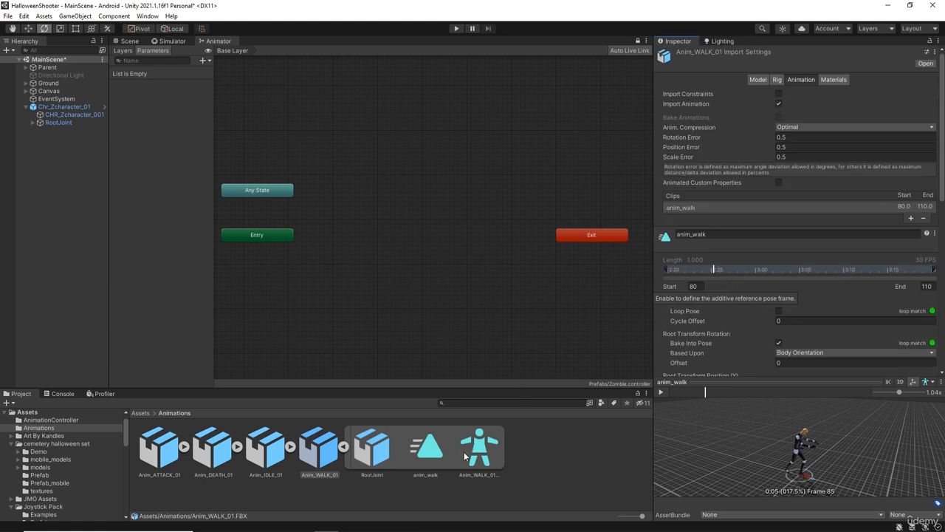
Step: Add the anim_walk clip to the Zombie controller as its default state and test-run the game in the Simulator view
left_click_drag(426, 451, 333, 225)
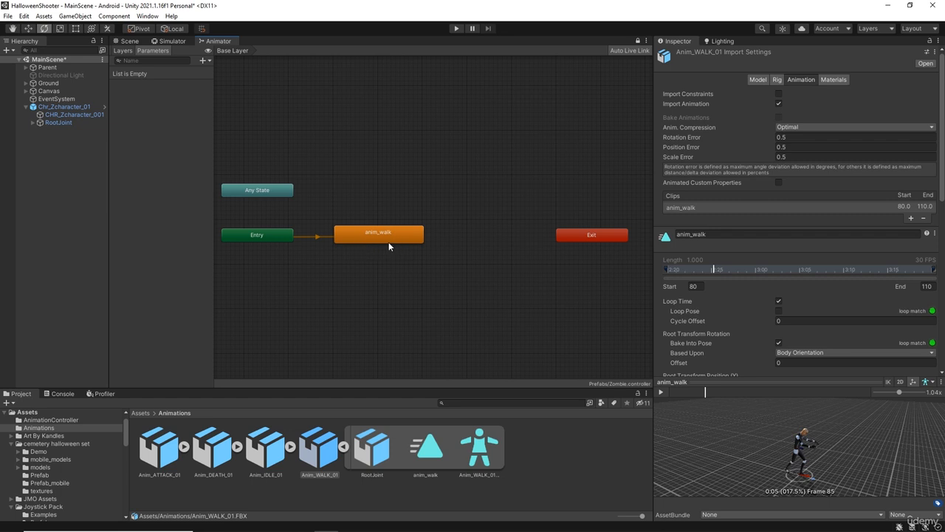
left_click(344, 445)
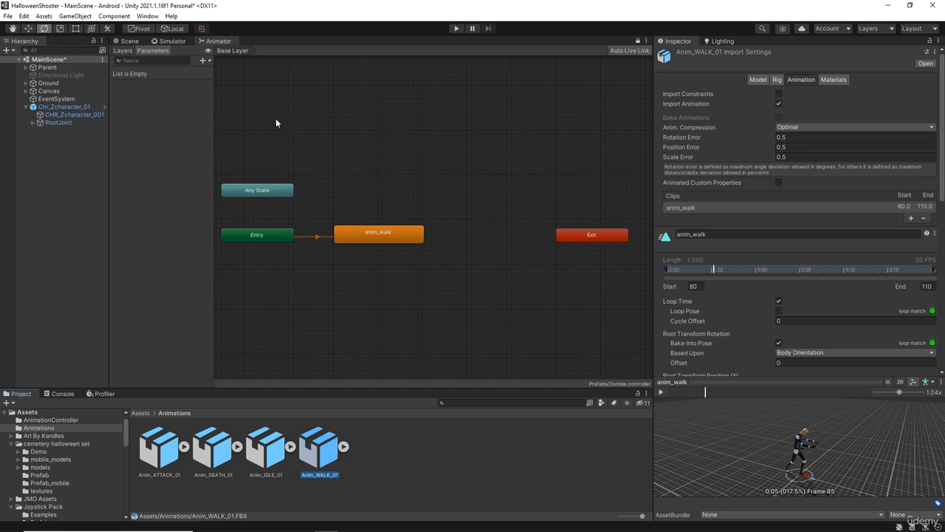
left_click(130, 42)
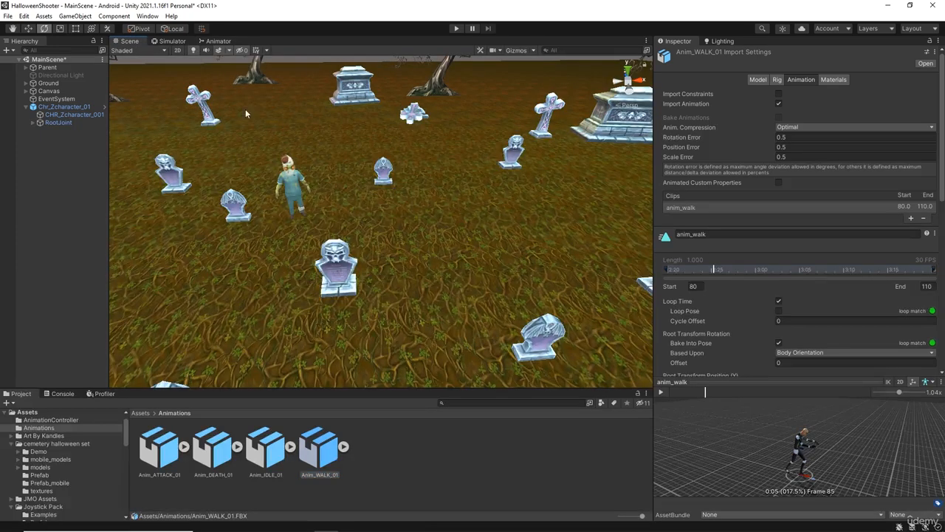
left_click(171, 41)
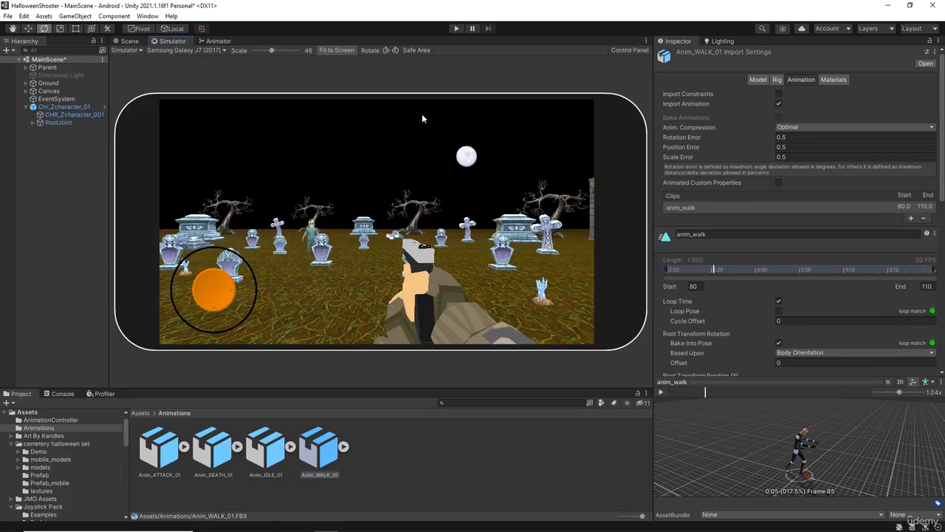
left_click(457, 29)
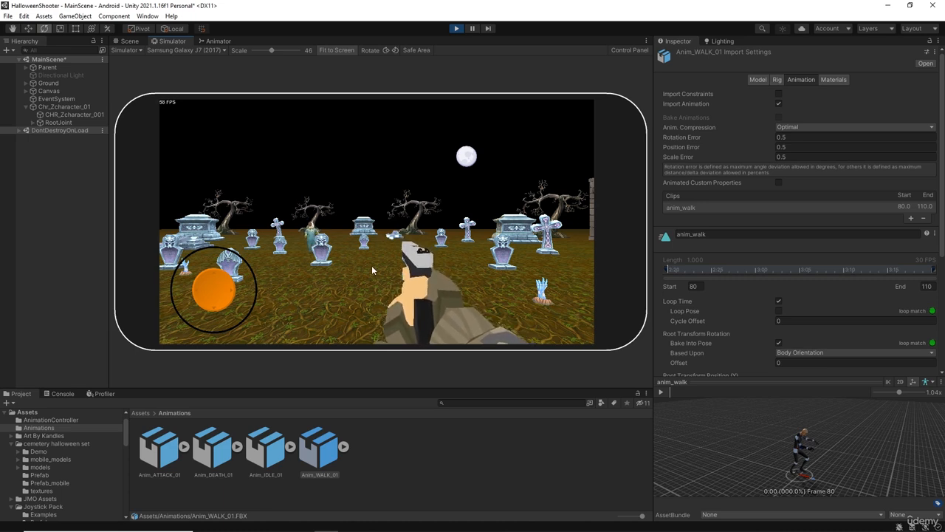
left_click(457, 28)
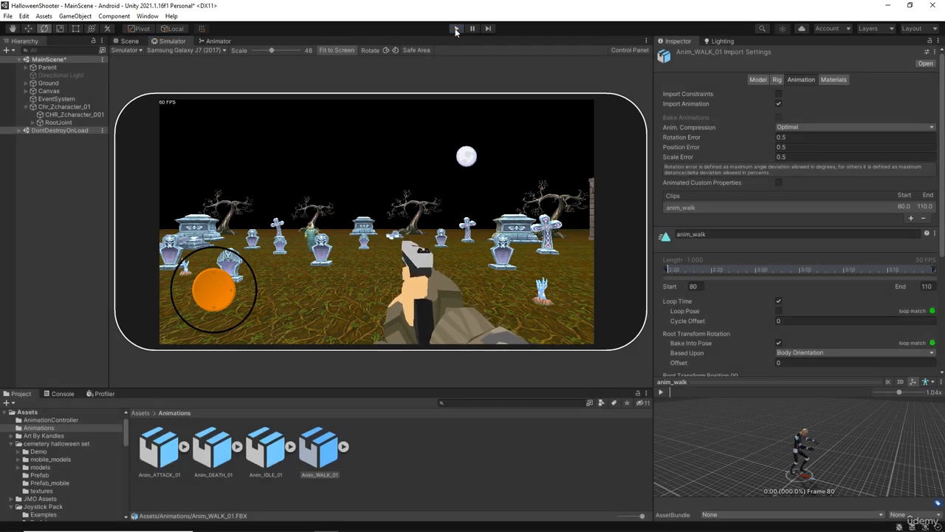
Step: Set the speed of the anim_walk state in the Zombie controller to 0.7
left_click(74, 109)
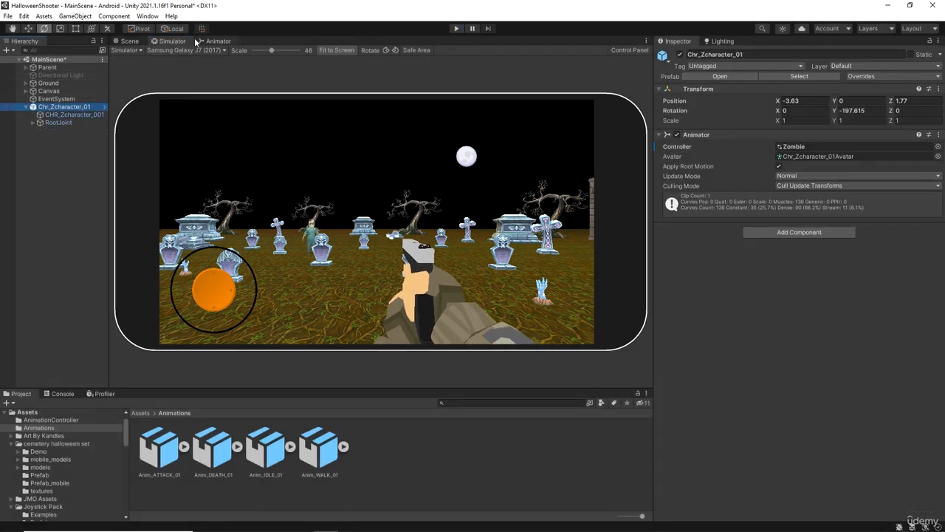
left_click(218, 41)
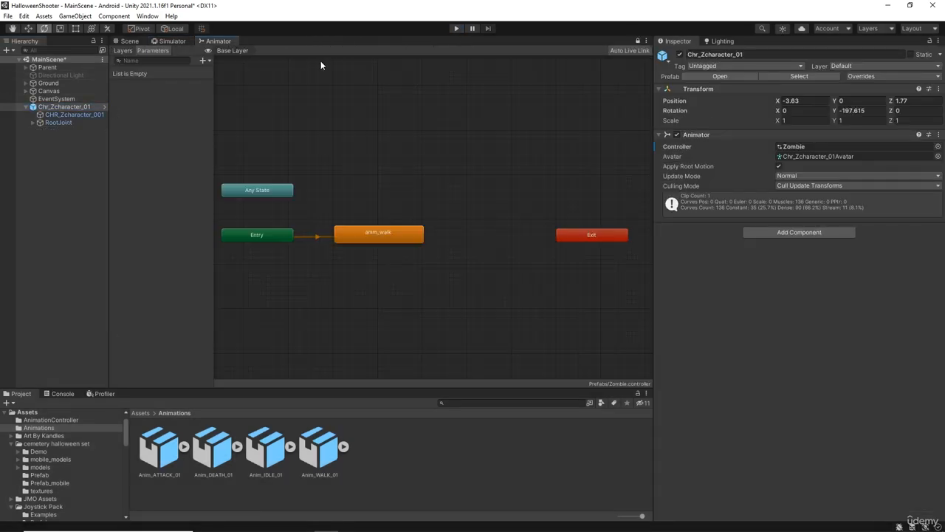
left_click(383, 237)
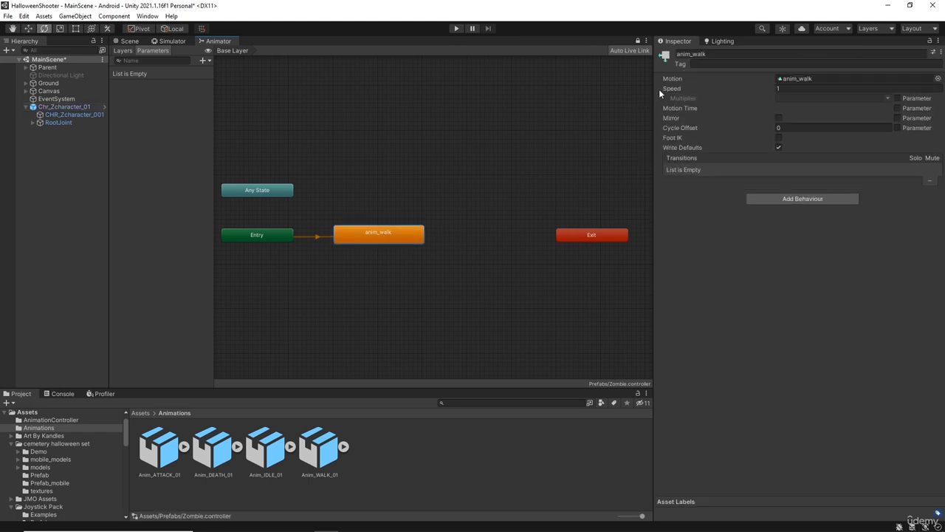
left_click(802, 88)
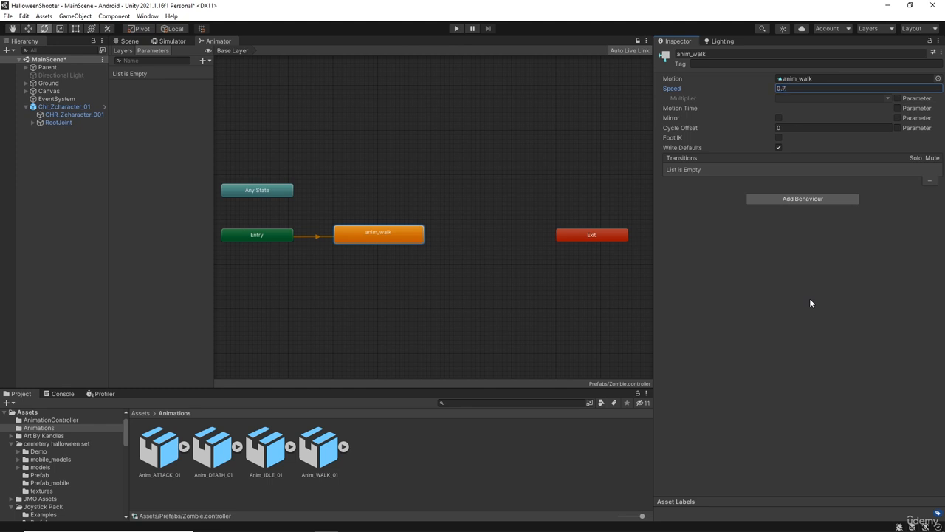
Step: Run the game in the Simulator view to check the zombie's walking speed, and stop it
left_click(169, 42)
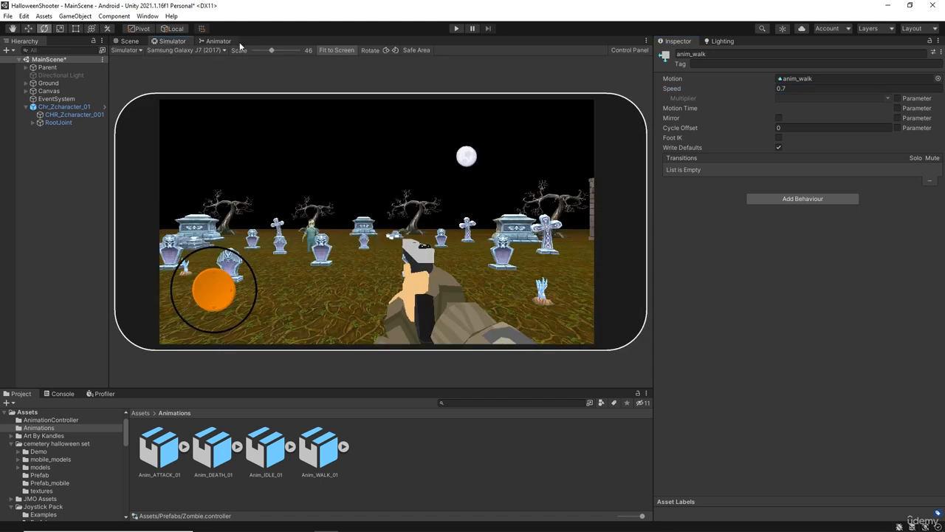
left_click(457, 29)
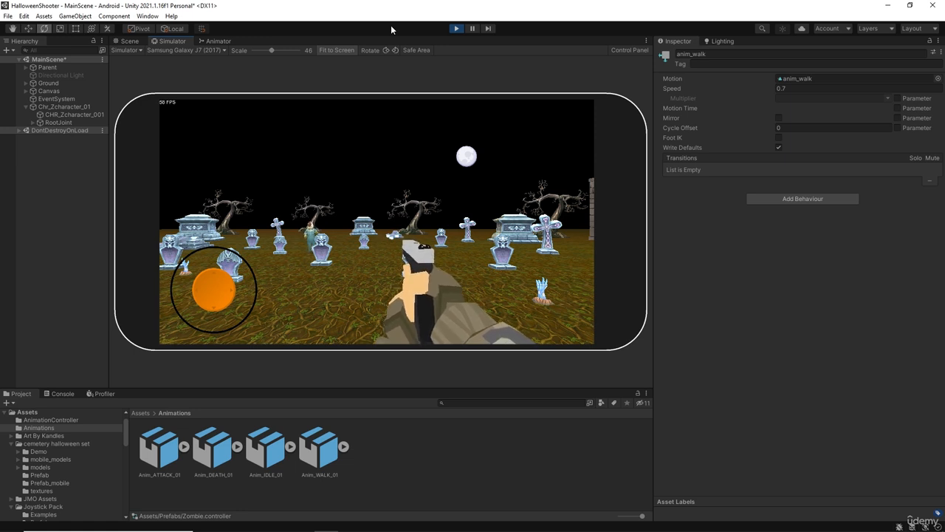
left_click(457, 28)
Step: Run the game again, inspect the walking zombie up close in the Scene view, and stop it, returning to the Simulator view
left_click(127, 41)
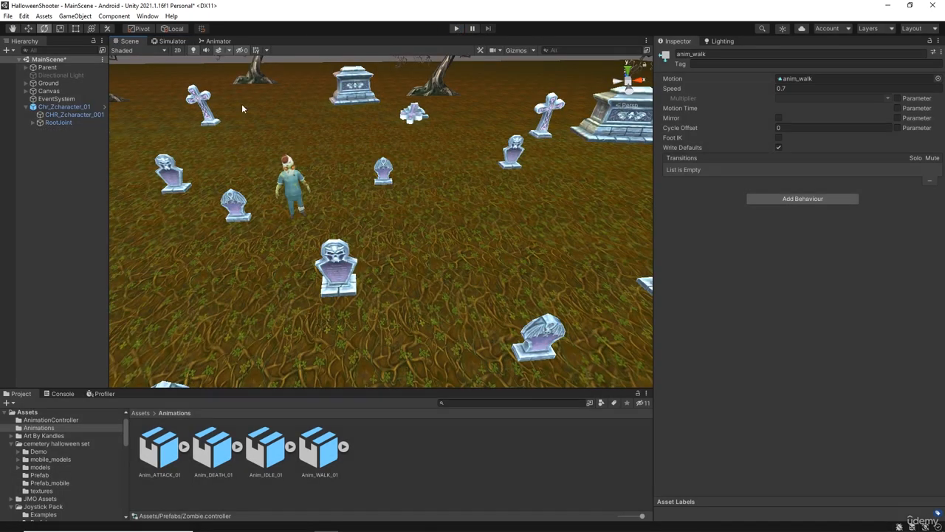
left_click(171, 41)
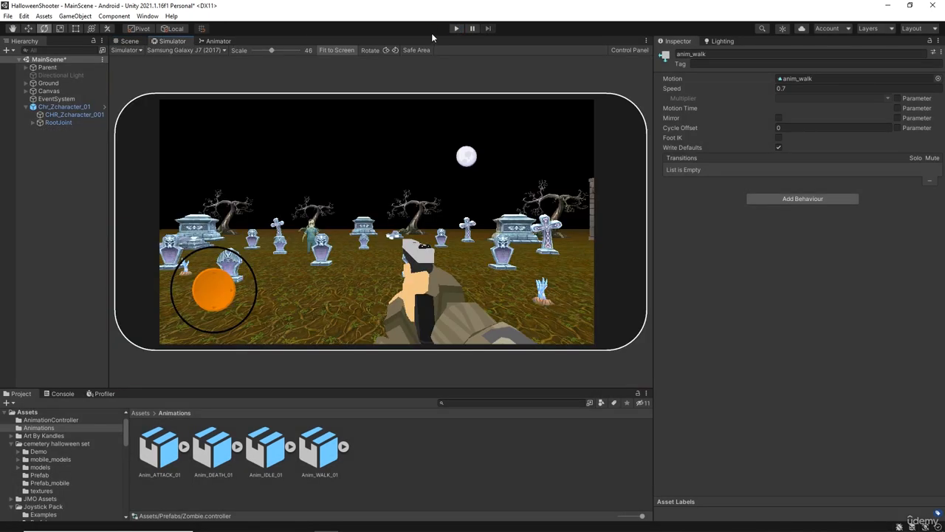
left_click(456, 28)
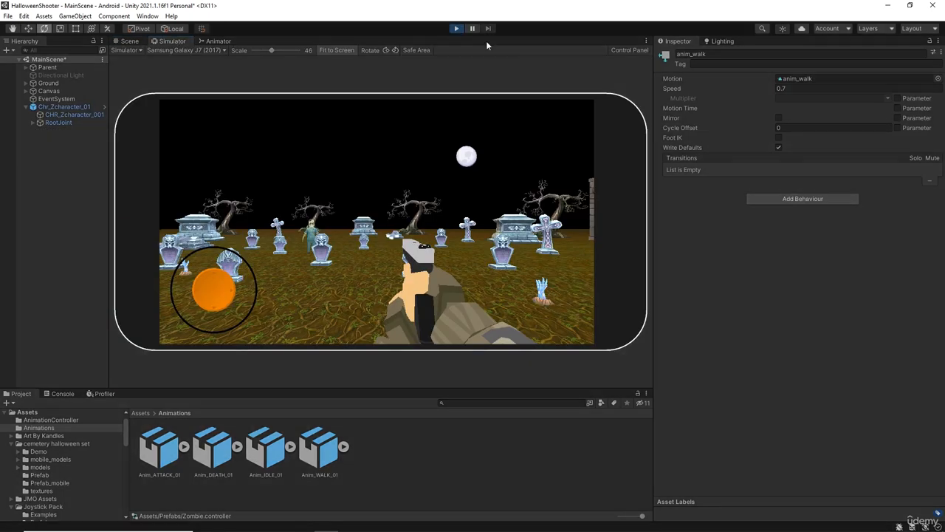
left_click(130, 41)
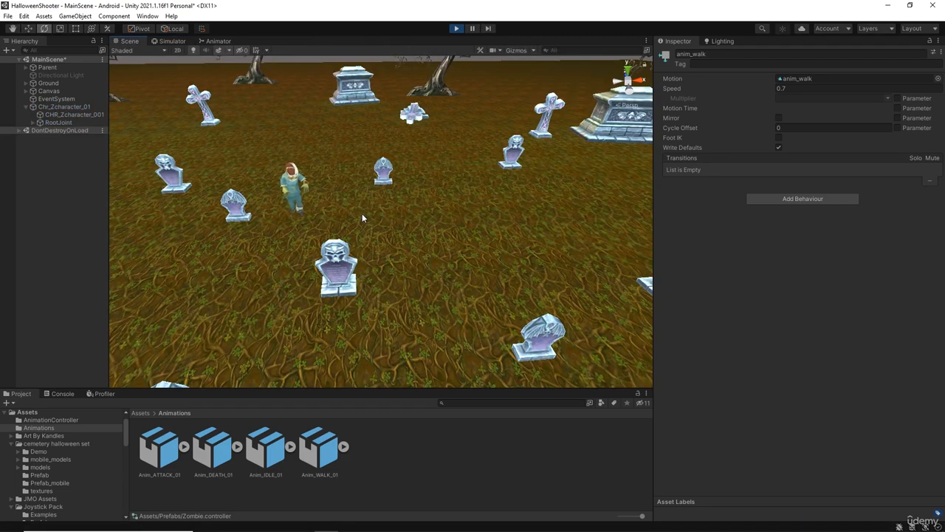
right_click_drag(361, 214, 405, 190)
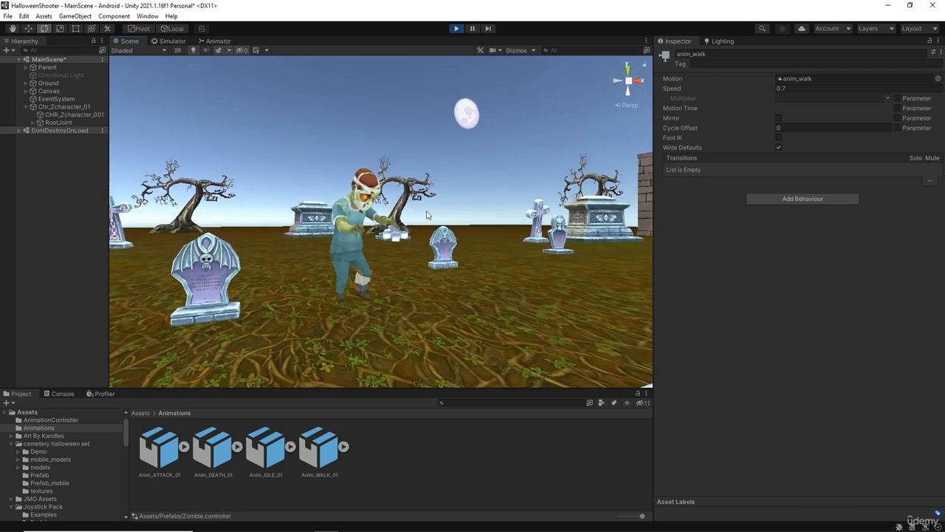
left_click(456, 28)
left_click(170, 42)
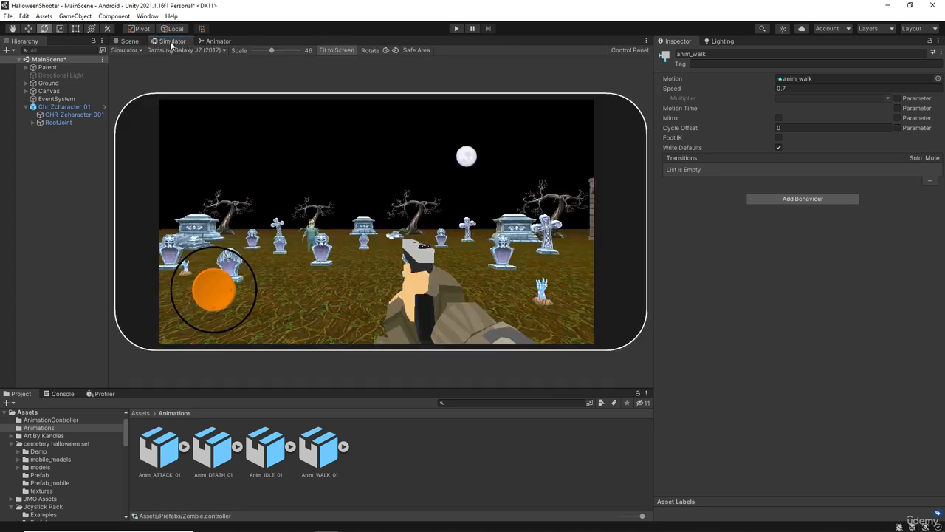
Step: Locate the player's arms in the Scene view and add a cube as a child of the Main Camera under Parent
left_click(82, 178)
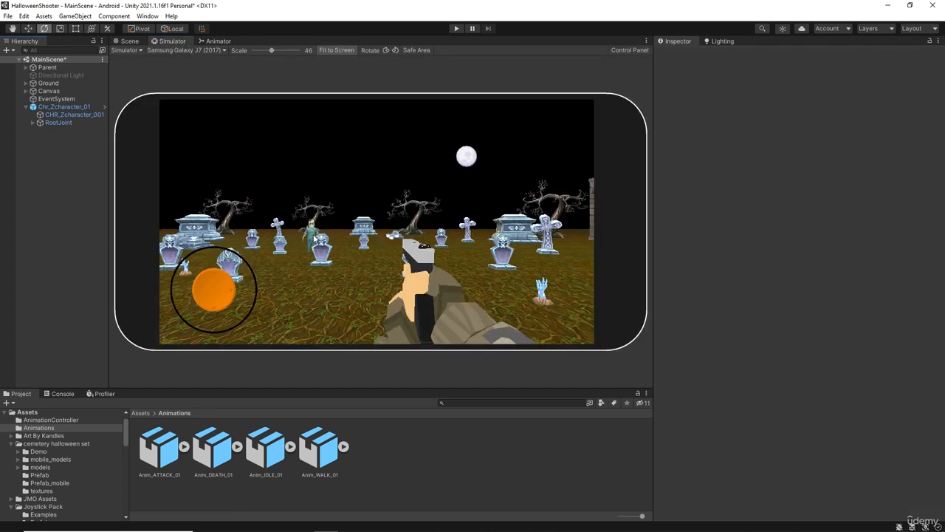
left_click(26, 67)
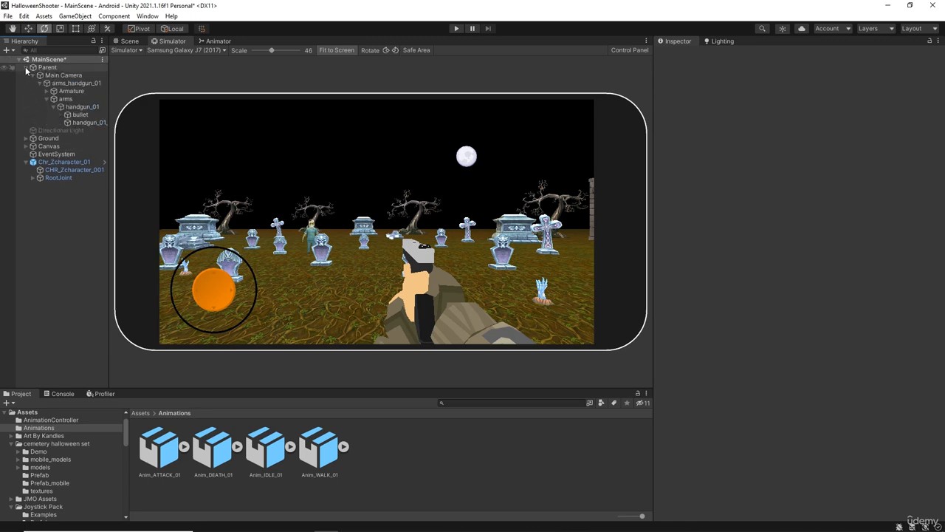
left_click(211, 41)
left_click(133, 44)
right_click_drag(370, 220, 498, 243)
scroll(497, 243, "down", 3)
middle_click_drag(508, 219, 473, 229)
scroll(460, 251, "up", 3)
scroll(460, 251, "up", 2)
mouse_move(460, 251)
right_mouse_down()
mouse_move(485, 251)
mouse_move(477, 254)
right_mouse_up()
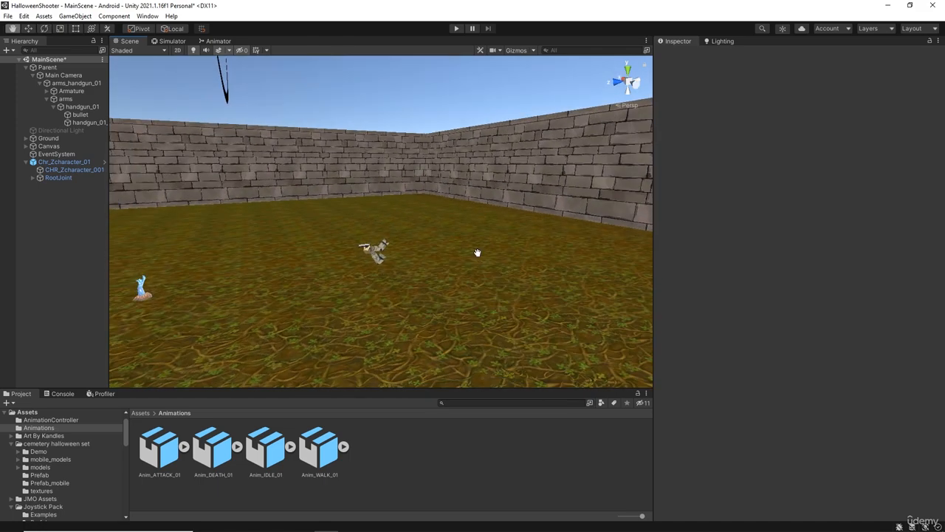
middle_click_drag(477, 253, 417, 262)
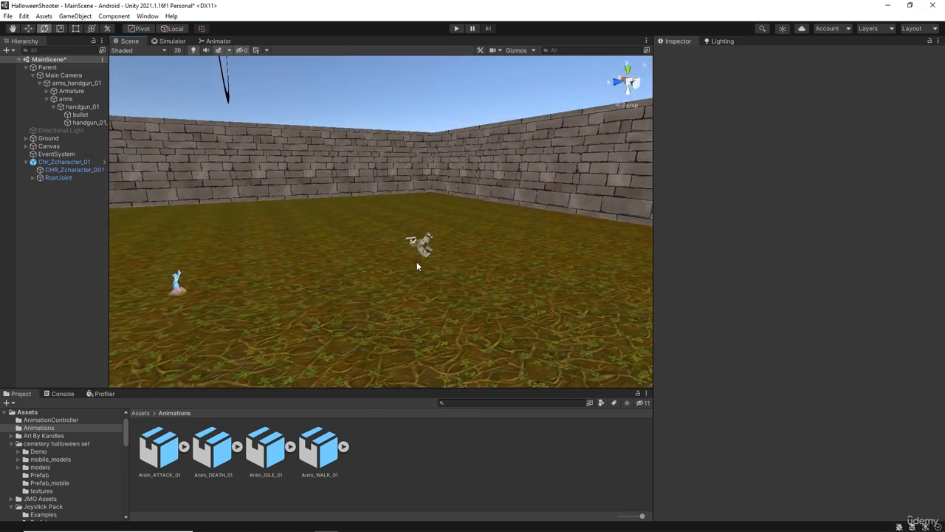
right_click_drag(417, 263, 445, 262)
scroll(408, 266, "up", 2)
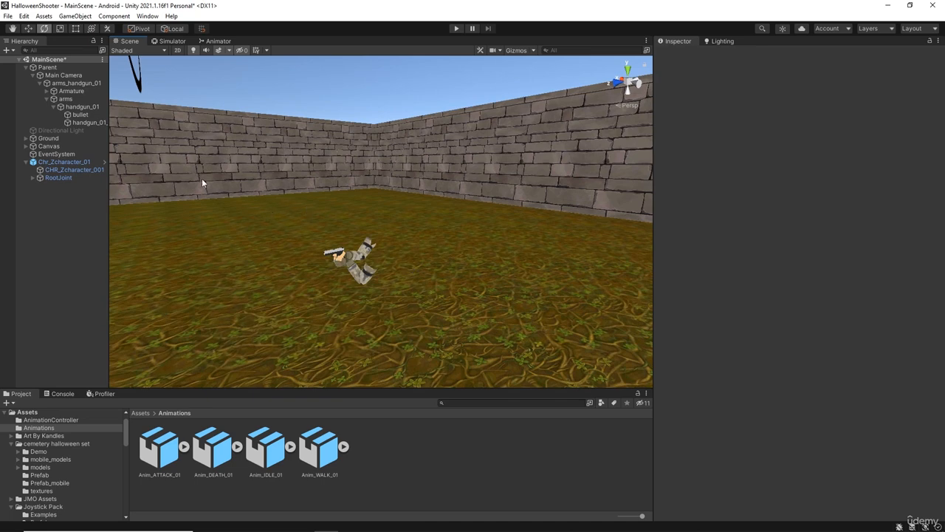
right_click(58, 77)
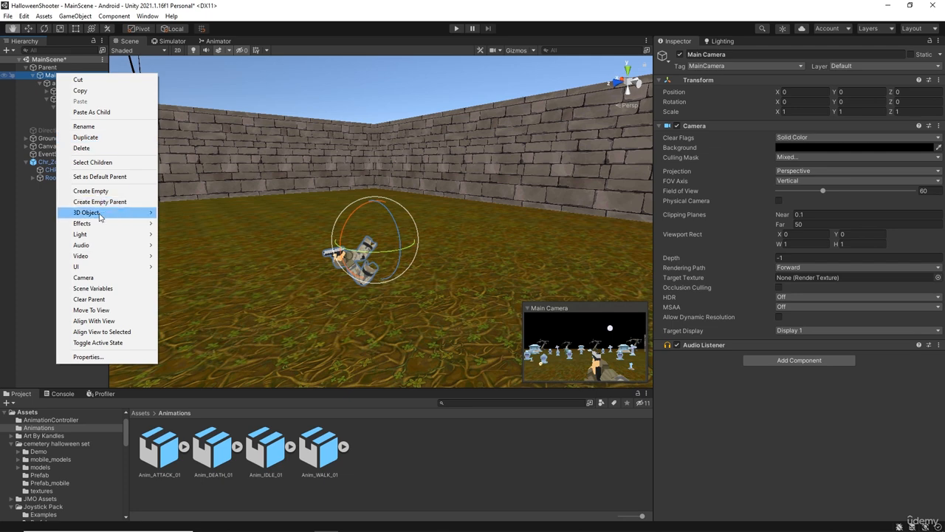
mouse_move(100, 215)
left_click(180, 212)
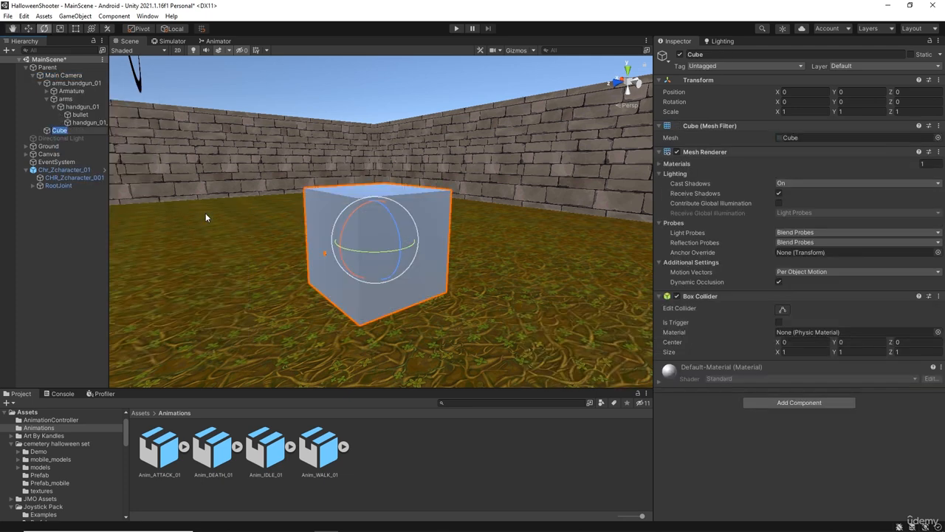
Step: Scale the cube to about 0.68 × 0.61 × 0.34, place it ahead of the handgun at about Z 0.887, and check it in the Simulator view
left_click(28, 28)
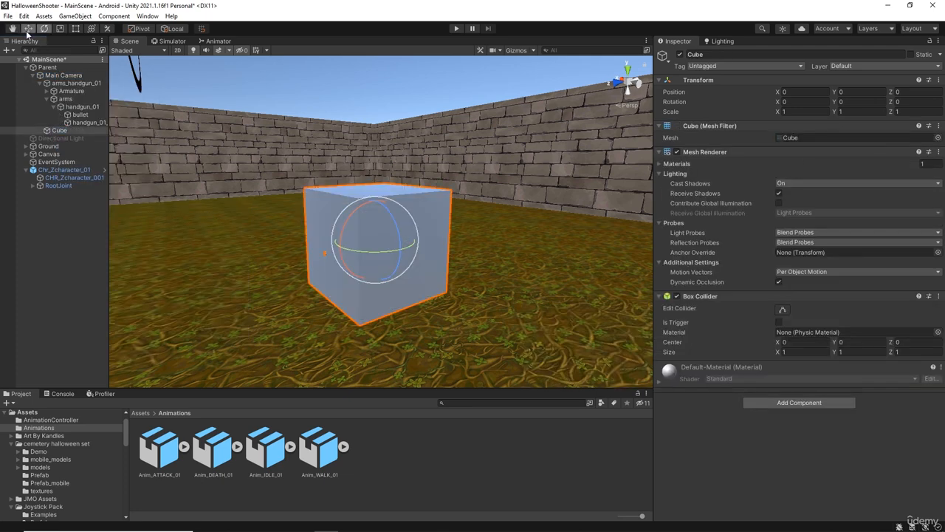
left_click_drag(342, 248, 219, 270)
left_click(60, 29)
left_click_drag(246, 233, 244, 255)
left_click_drag(201, 279, 245, 259)
mouse_move(270, 279)
middle_mouse_down()
mouse_move(325, 281)
mouse_move(242, 280)
mouse_move(262, 282)
middle_mouse_up()
left_click(28, 29)
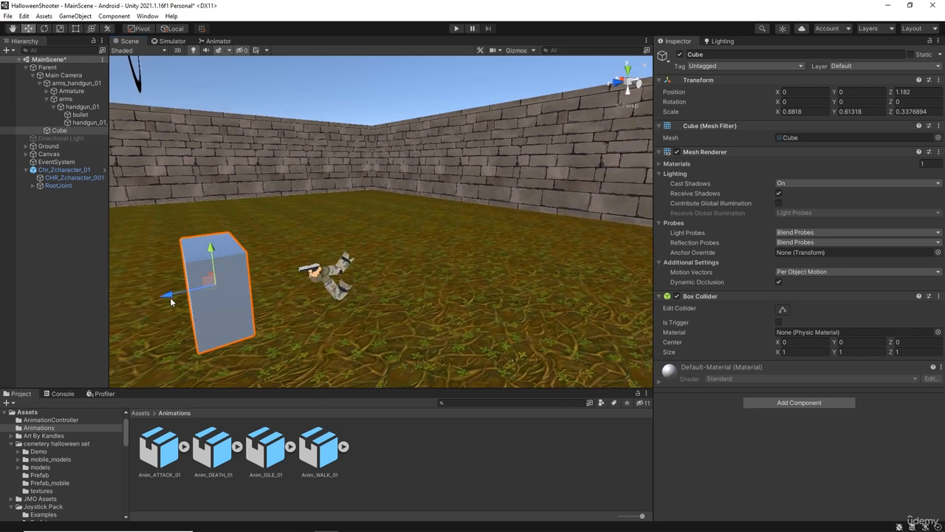
left_click_drag(167, 296, 214, 293)
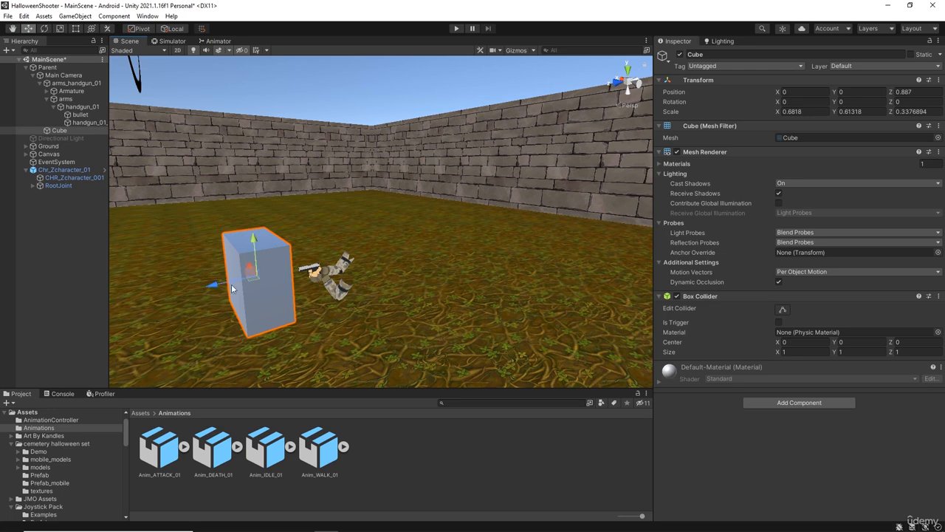
left_click(172, 41)
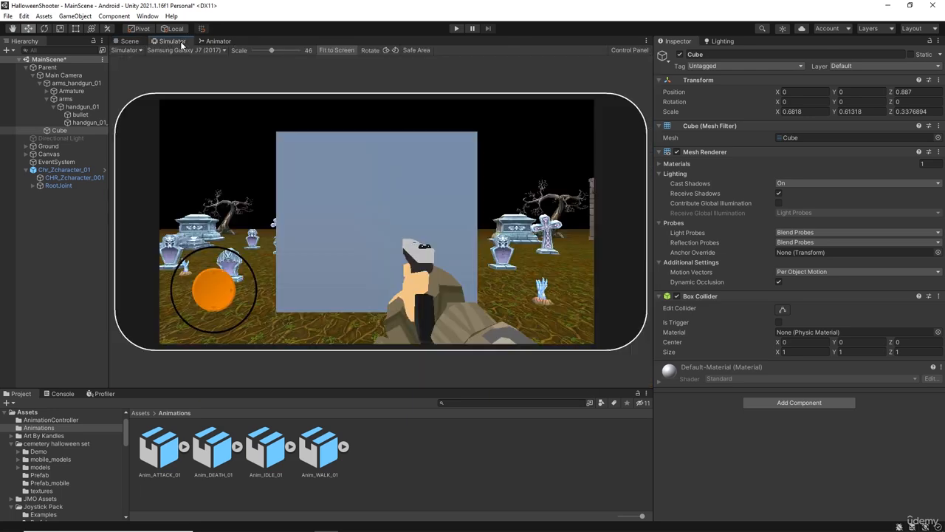
Step: Lower the cube in the Scene view to about Y -0.24 and check its placement in the Simulator view
left_click(136, 41)
left_click_drag(254, 243, 268, 286)
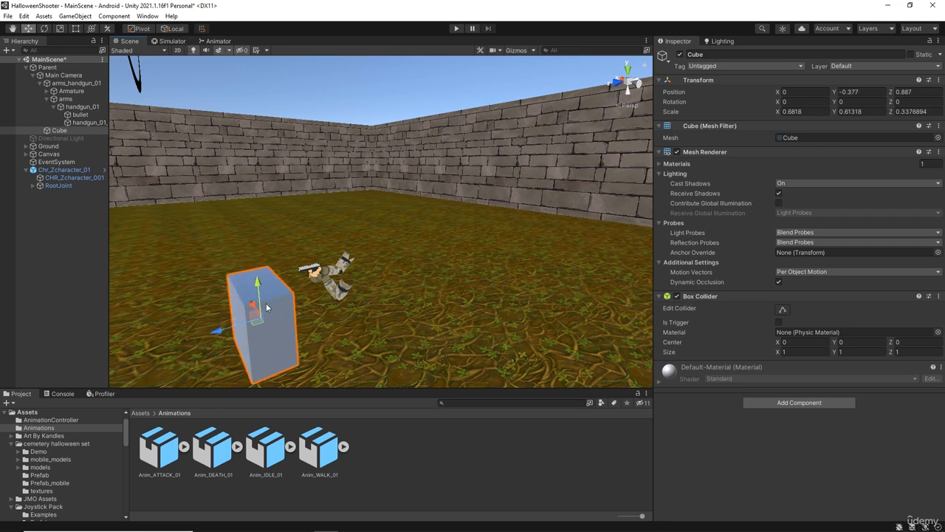
left_click_drag(260, 286, 261, 272)
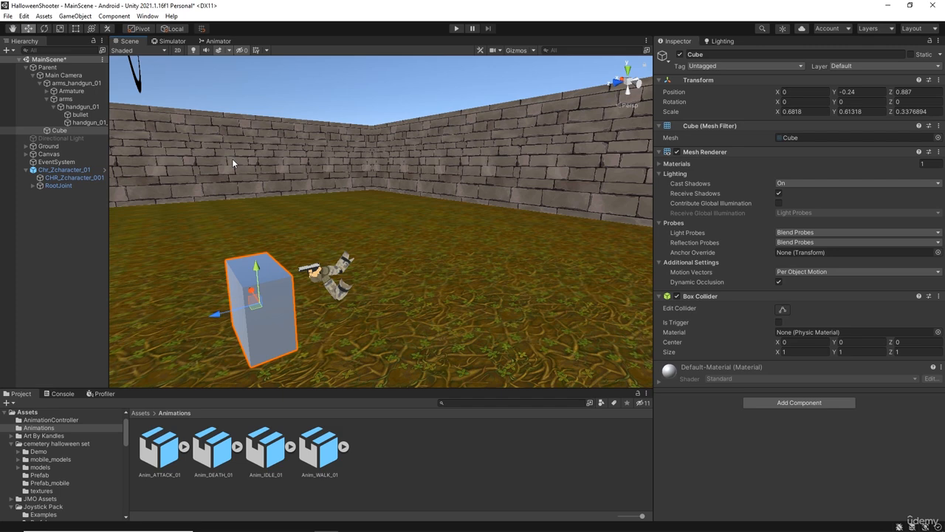
left_click(175, 43)
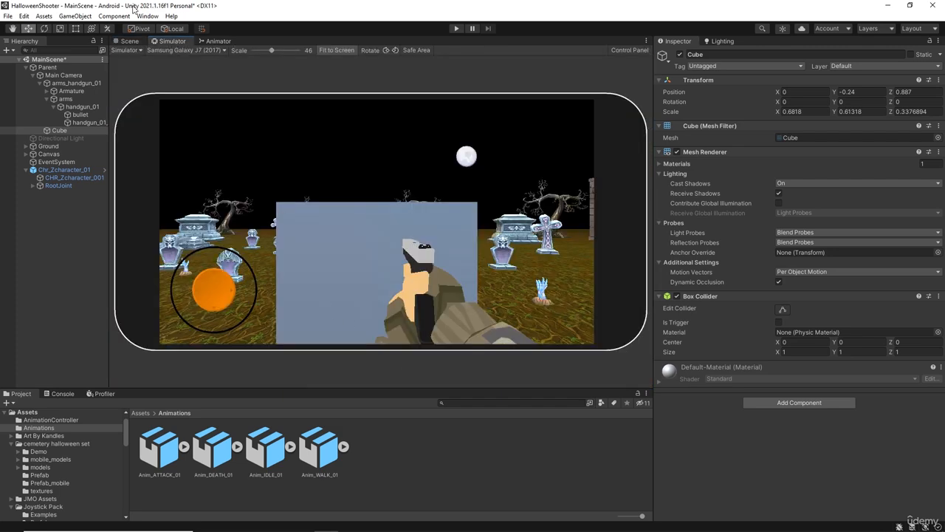
left_click(129, 40)
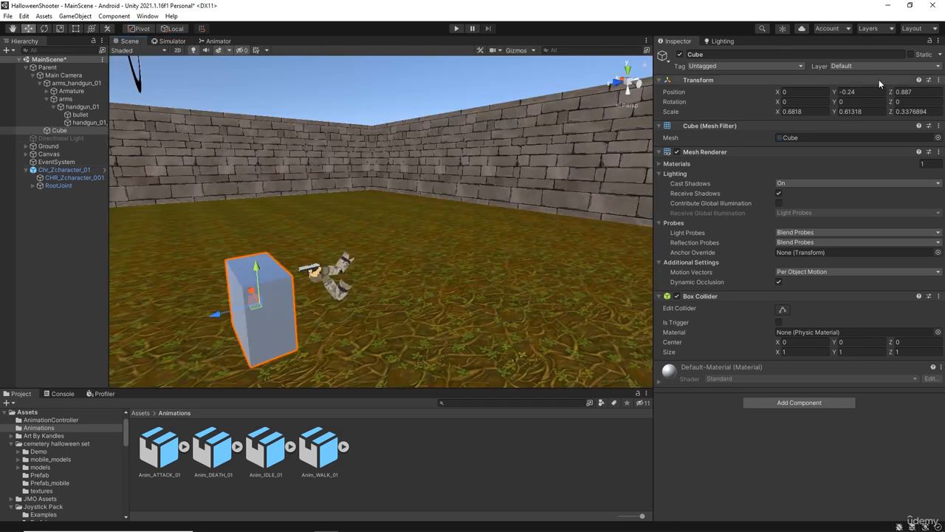
Step: Rename the cube to Target and collapse the arms_handgun_01 children in the hierarchy
left_click(736, 54)
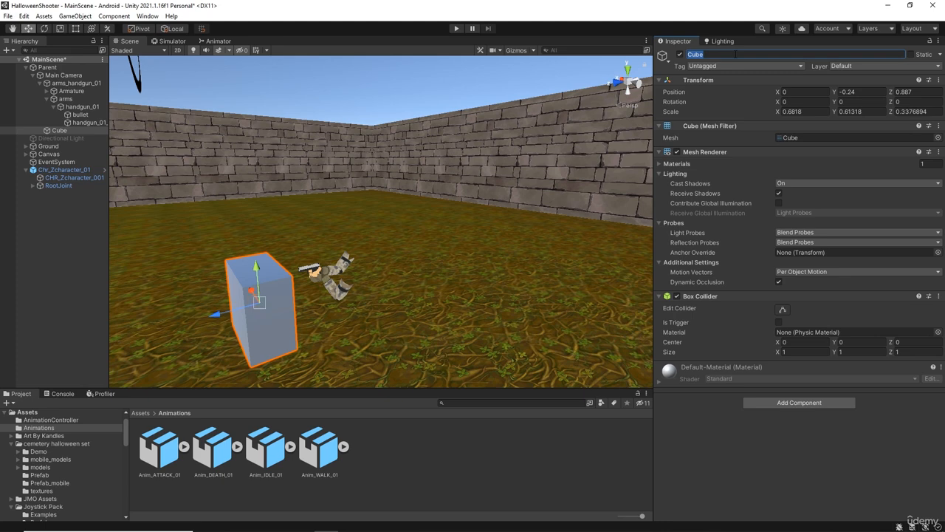
type("Target")
key("Return")
left_click(41, 83)
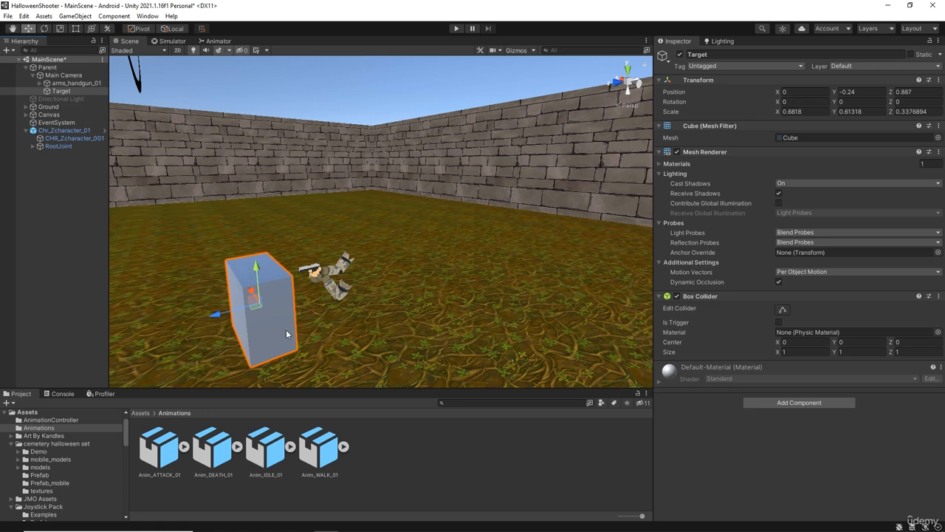
Step: Make the Target's Box Collider a trigger and disable its Mesh Renderer
left_click(779, 323)
left_click(677, 152)
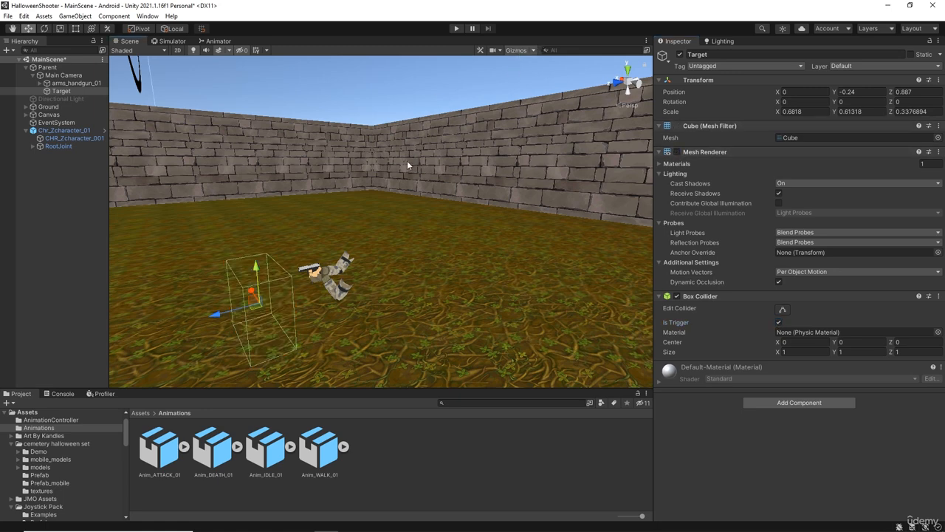
left_click_drag(280, 314, 359, 275, "alt")
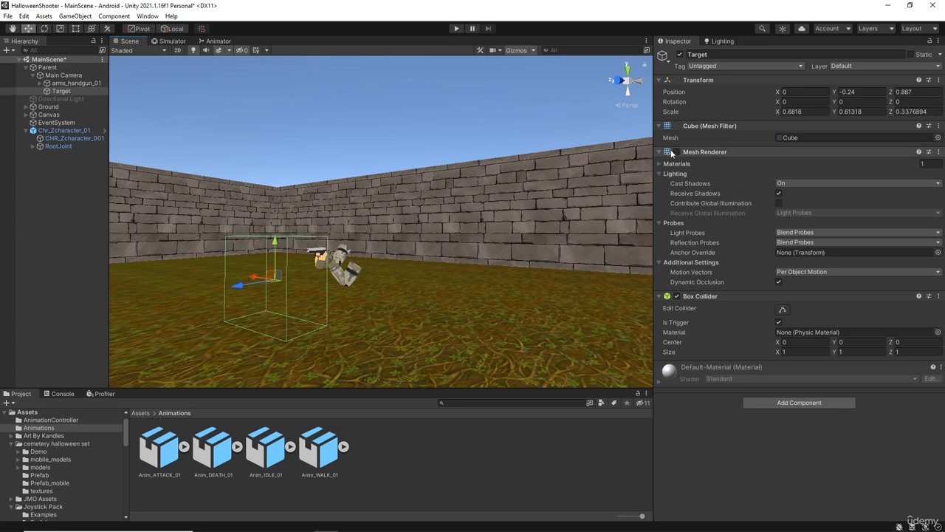
Step: Remove the Mesh Renderer component from the Target object, together with its default material section
left_click(659, 382)
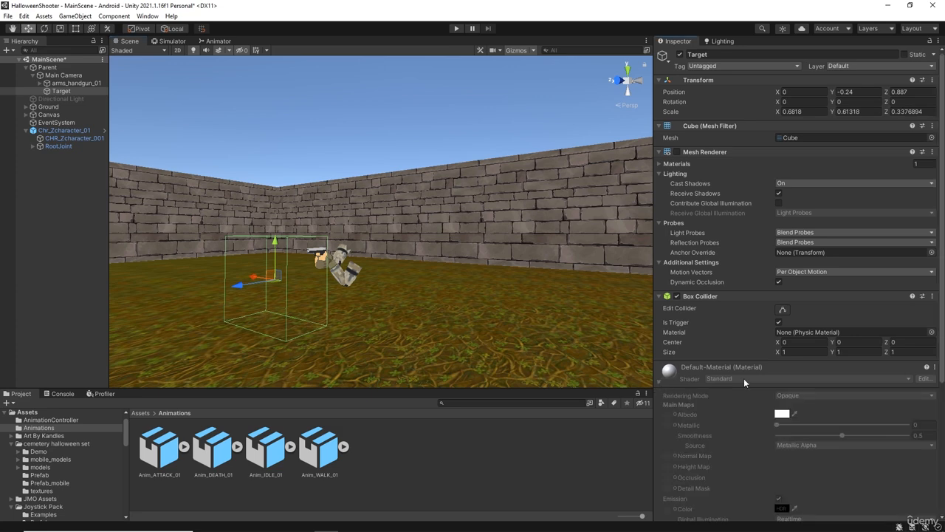
left_click(659, 382)
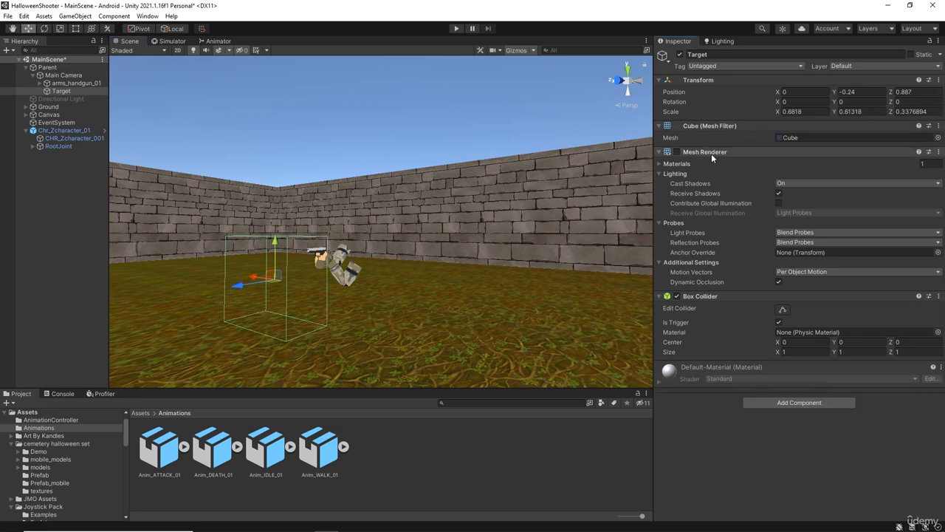
right_click(711, 153)
left_click(738, 172)
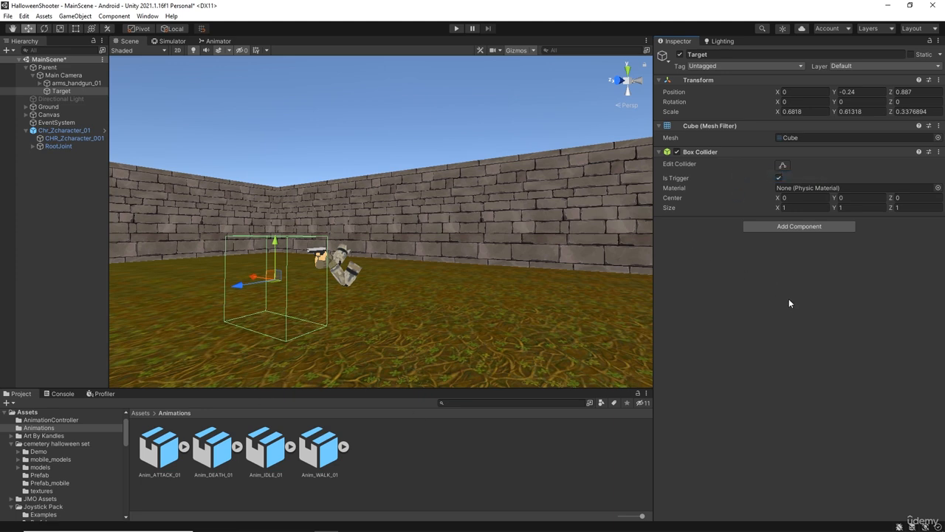
Step: Examine the Target collider in front of the player and the zombie's position in the Scene view
right_click_drag(485, 288, 435, 293)
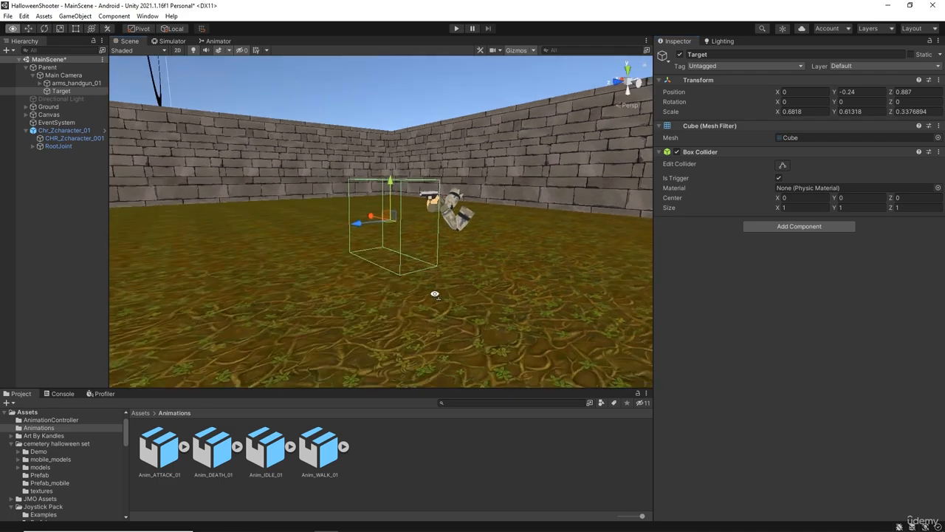
middle_click_drag(435, 293, 418, 322)
right_click_drag(434, 301, 230, 288)
middle_click_drag(432, 288, 342, 259)
scroll(351, 255, "down", 5)
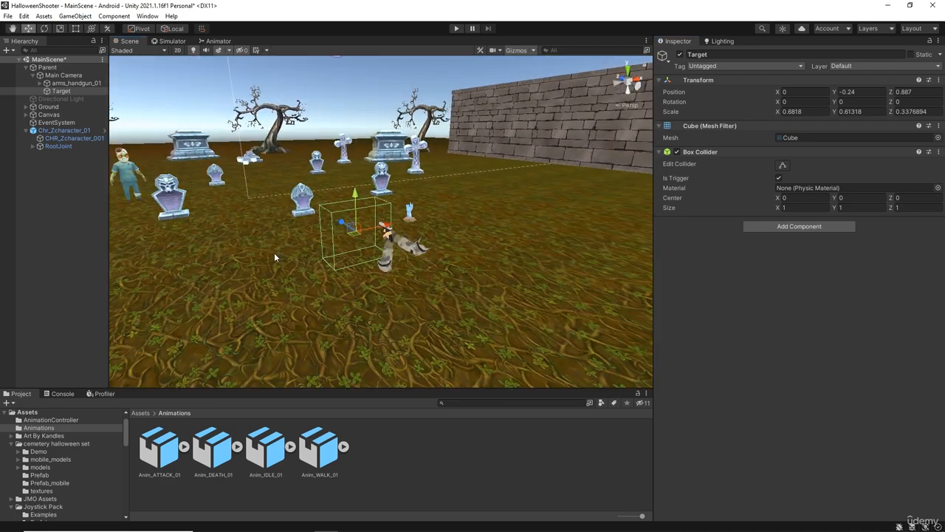
middle_click_drag(168, 211, 260, 234)
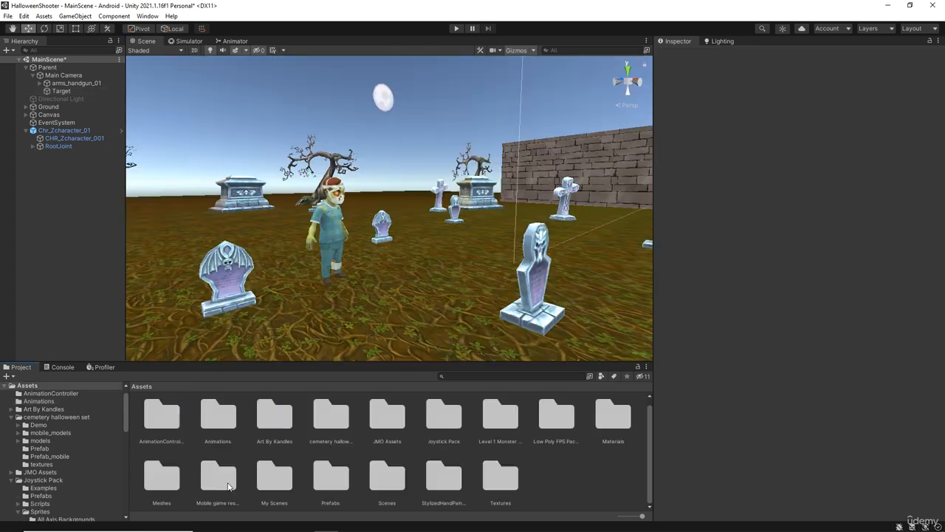
Step: Create a C# script named EnemyMove in the Mobile game resources > MyScripts folder
double_click(218, 476)
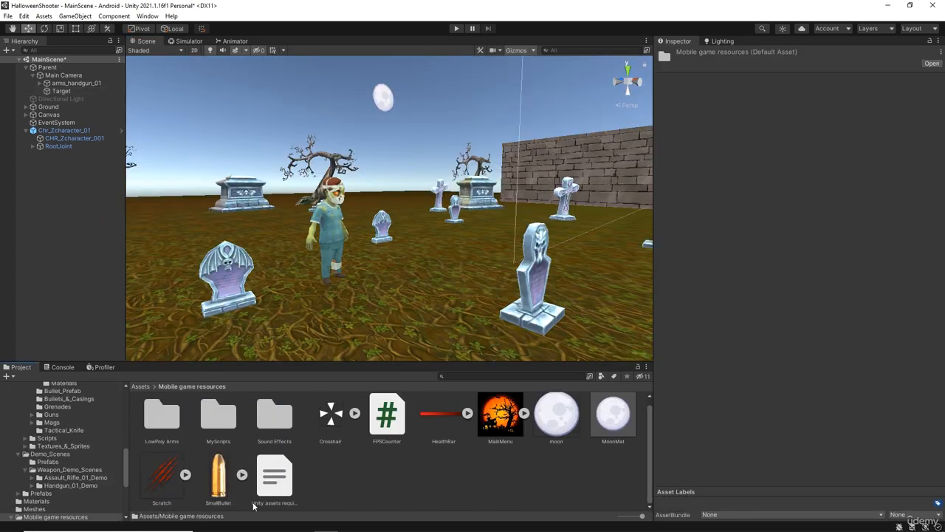
double_click(220, 417)
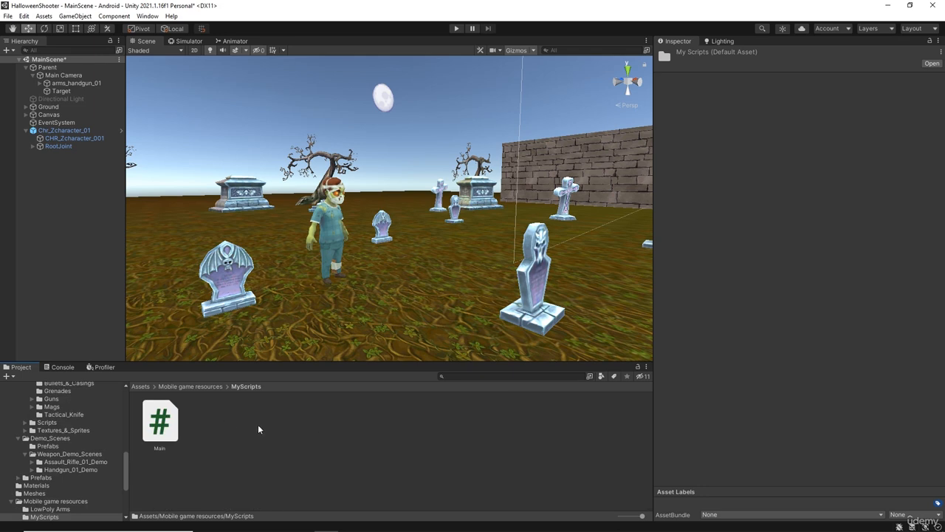
right_click(209, 419)
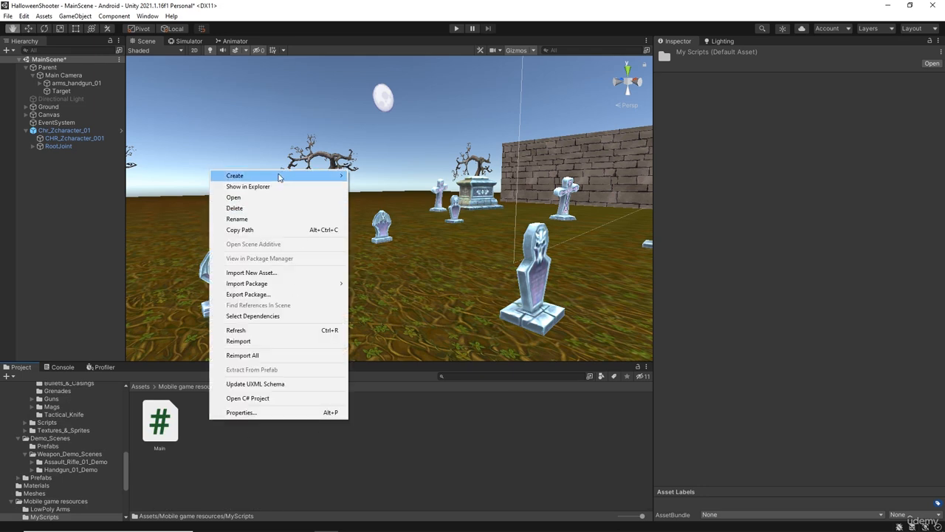
mouse_move(279, 177)
left_click(375, 114)
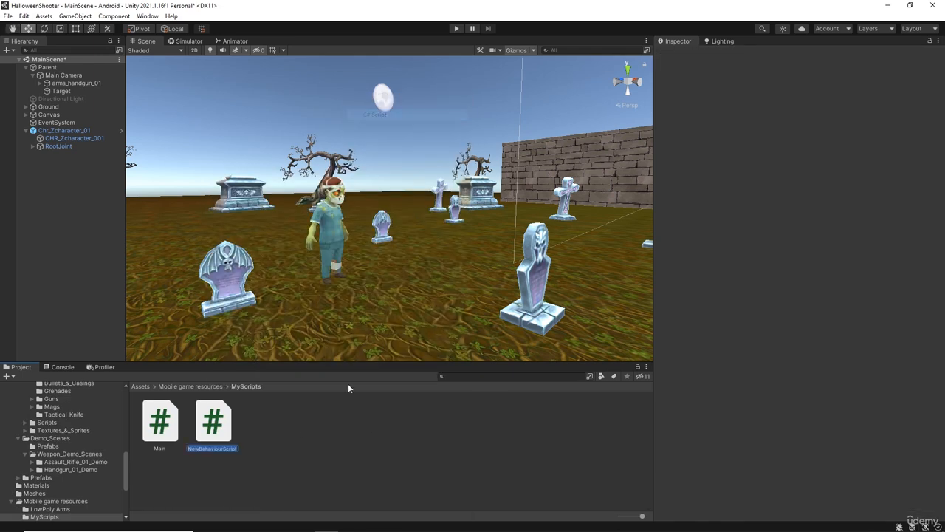
type("EnemyMove")
key("Return")
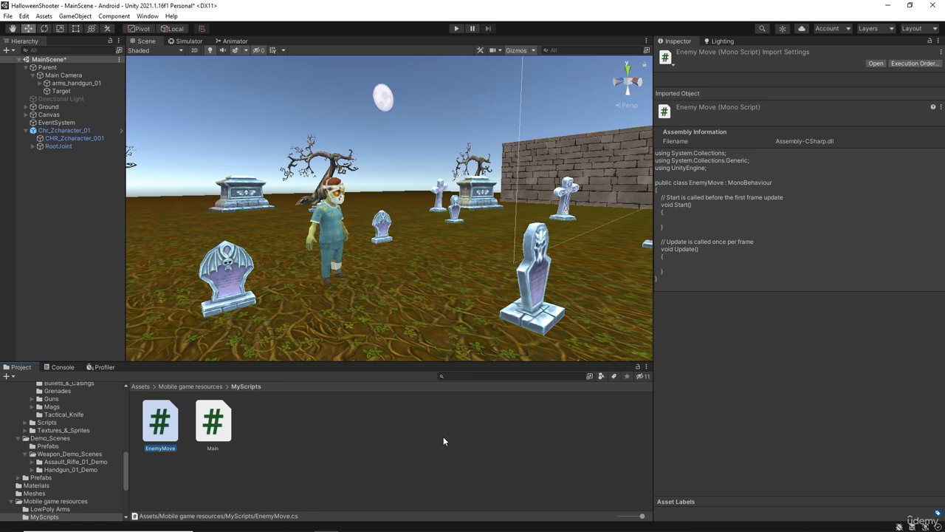
Step: Open the EnemyMove script in Visual Studio to examine its default code, and return to the Unity editor
double_click(167, 420)
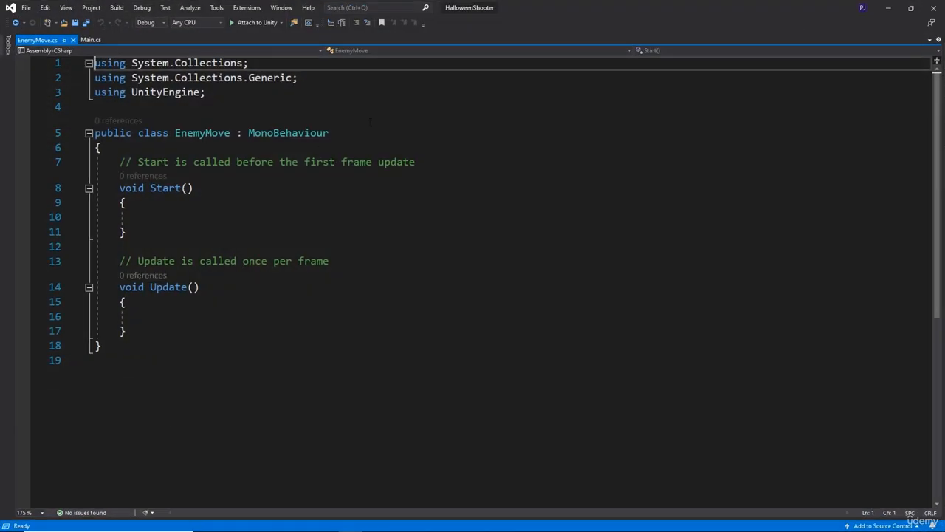
left_click(893, 8)
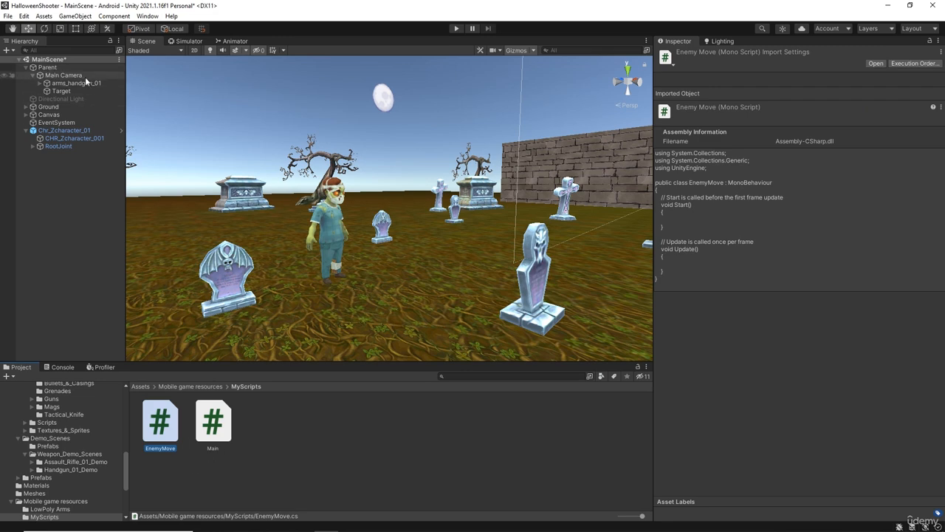
mouse_move(386, 523)
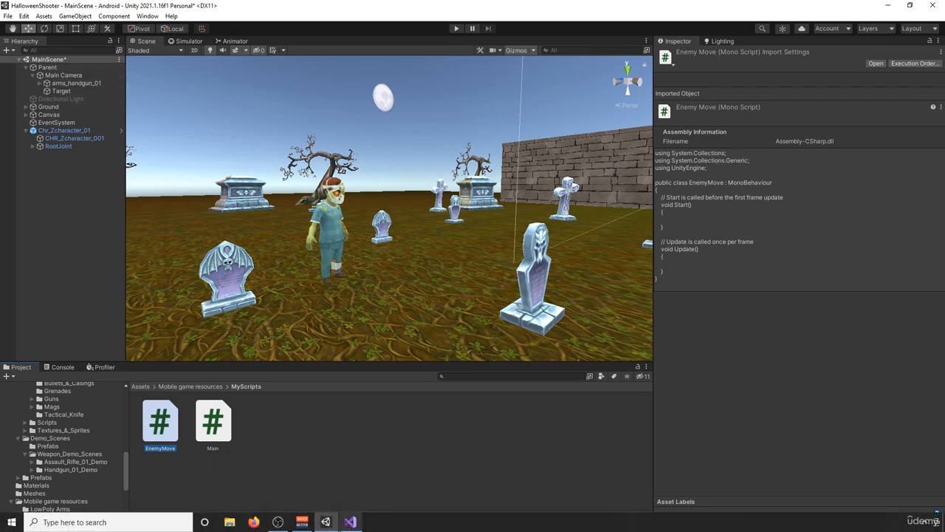
left_click(350, 522)
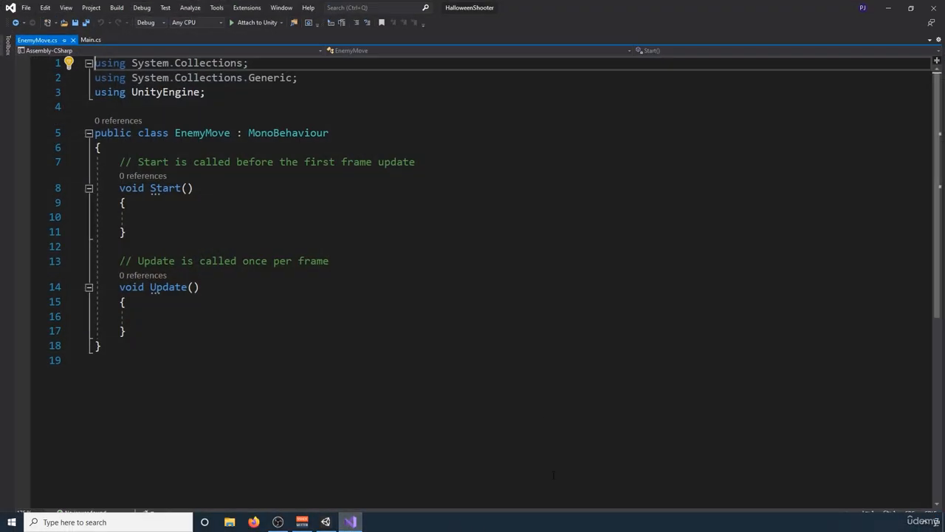
left_click(889, 6)
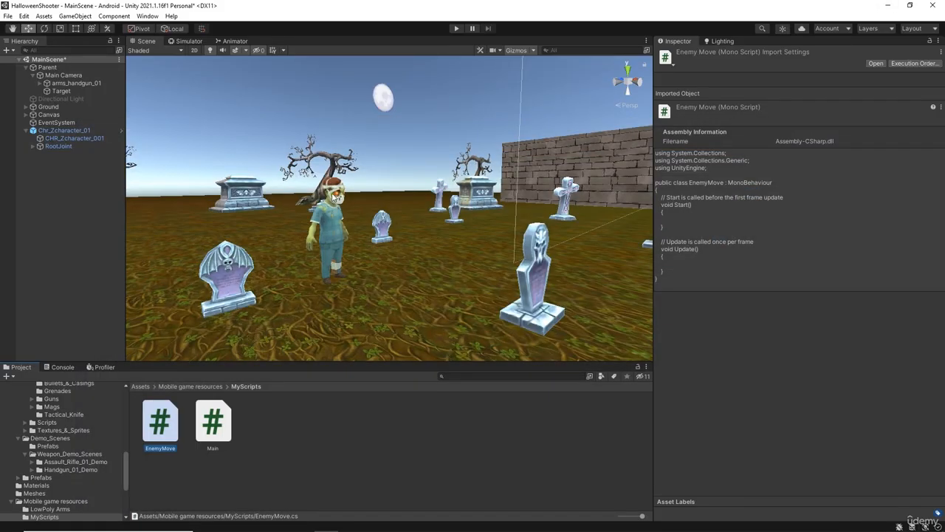
Step: Show the game in the Simulator view, select the Chr_Zcharacter_01 zombie, and open the Unity Scripting Reference in the browser, accepting its cookies
left_click(189, 42)
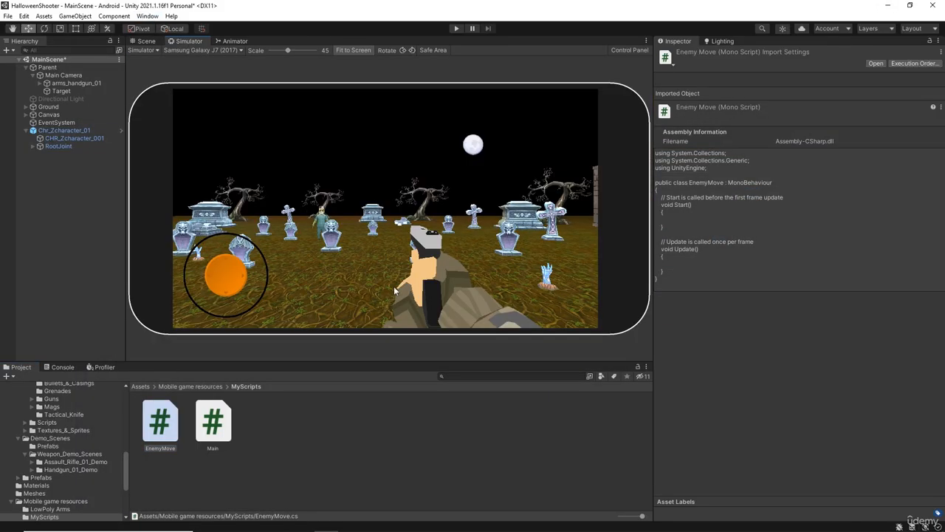
left_click(50, 131)
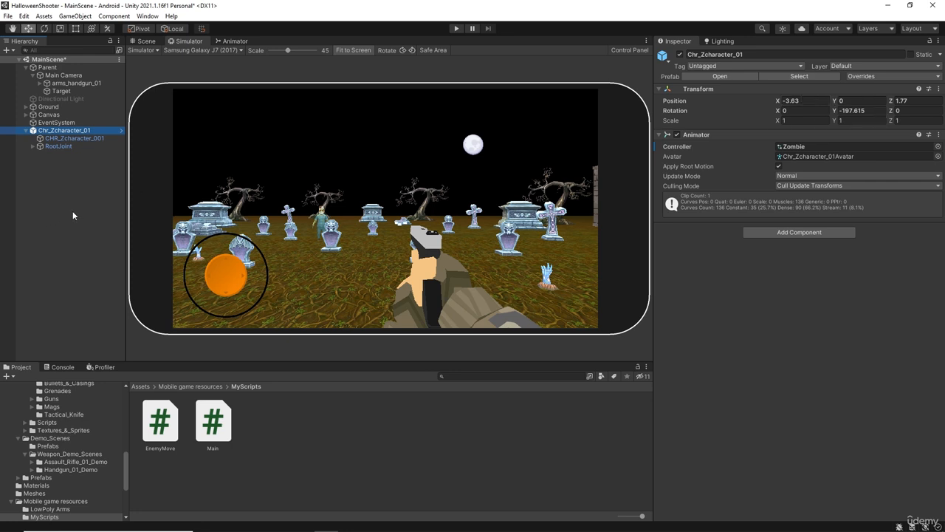
left_click(172, 15)
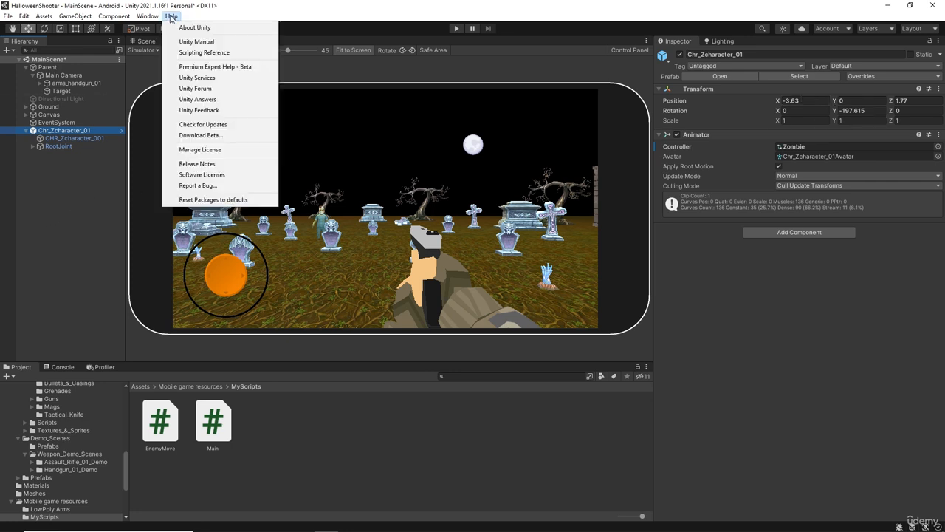
left_click(195, 54)
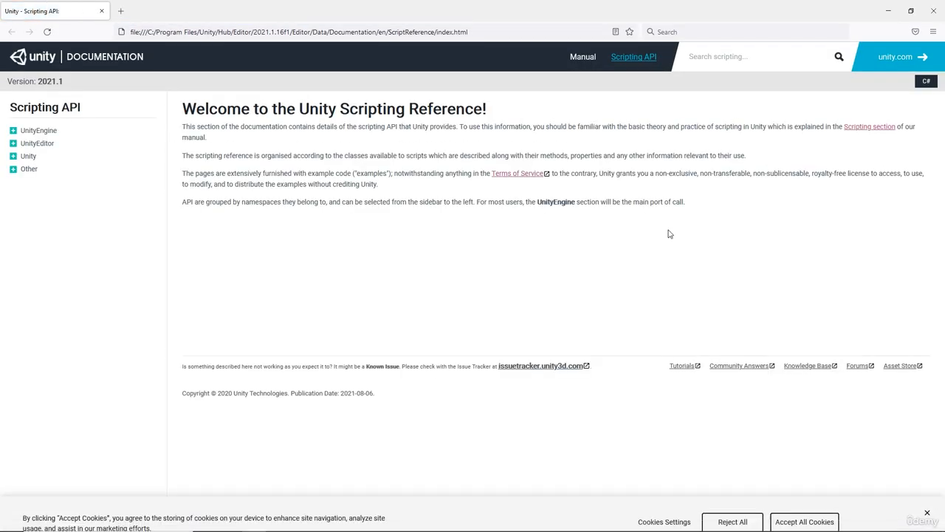
left_click(803, 507)
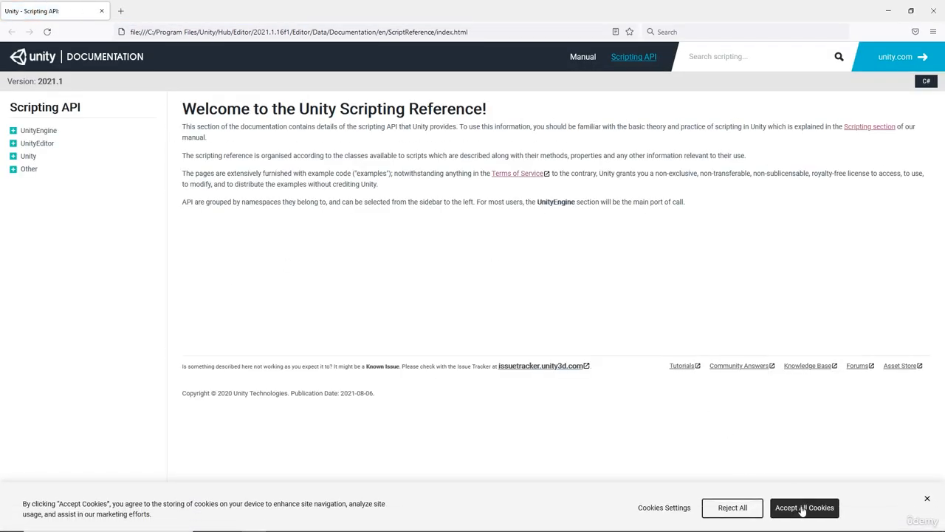
Step: Search the Scripting Reference for Vector3 and open the Vector3 struct page, accepting the cookies
left_click(694, 56)
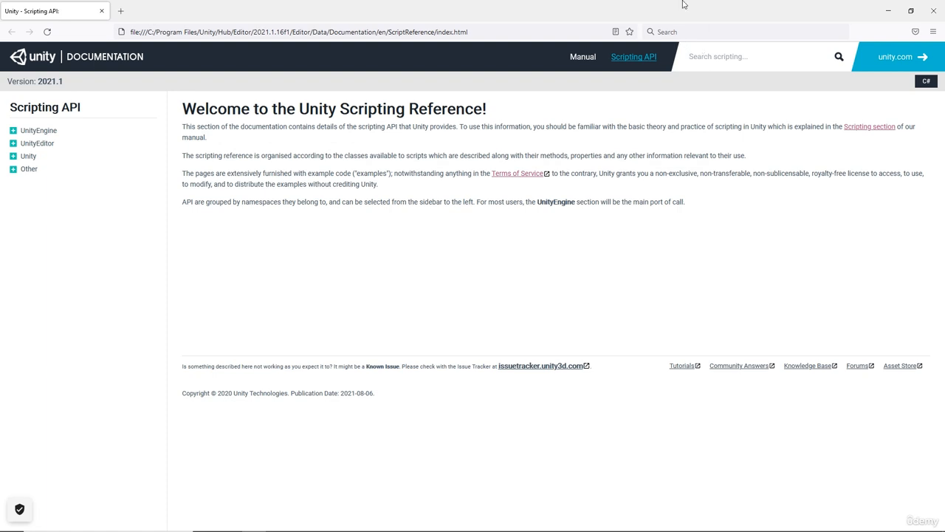
type("Vector")
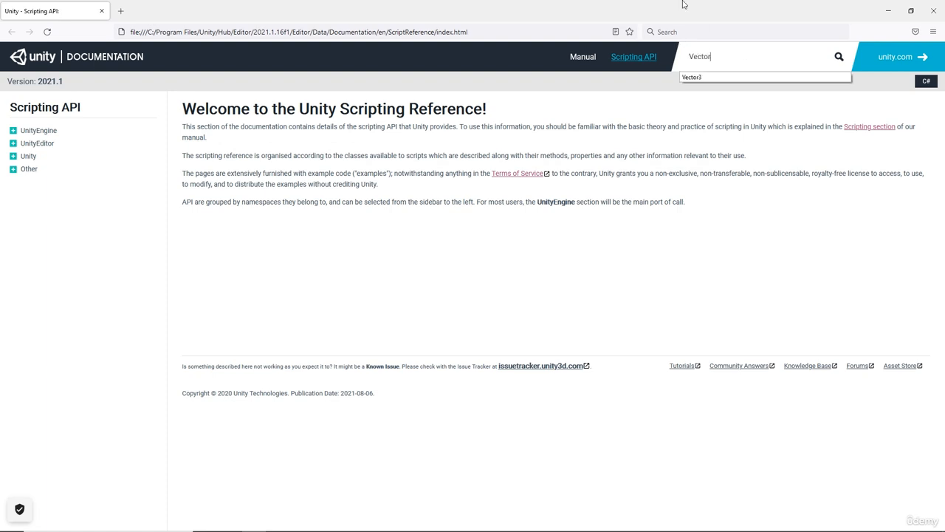
type("3")
key("Return")
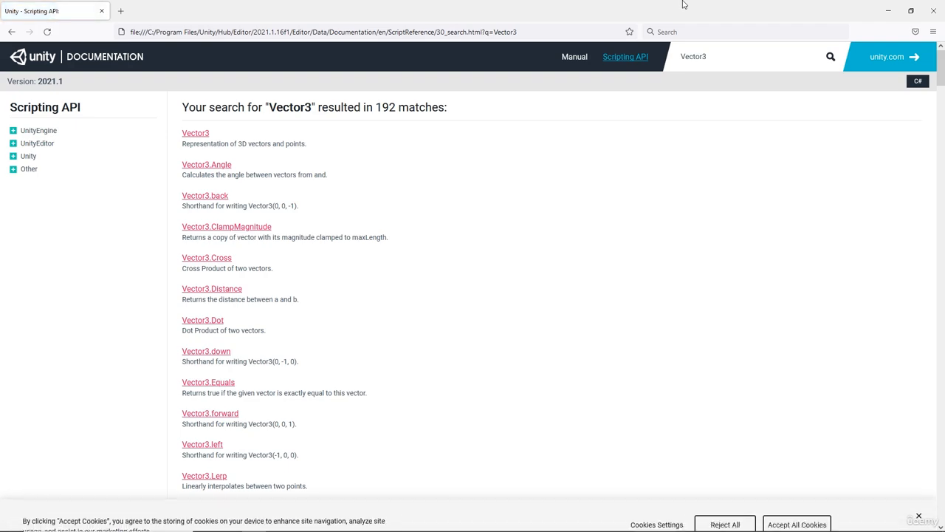
left_click(205, 133)
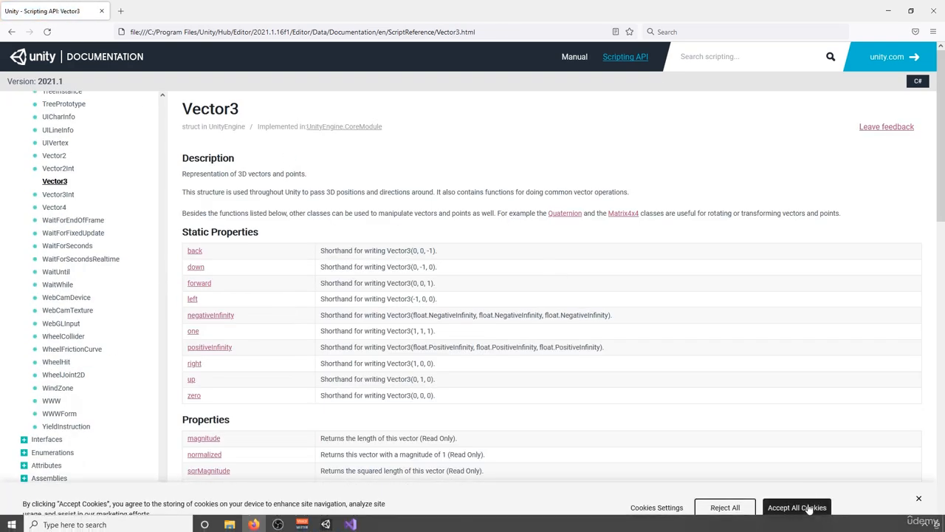
left_click(810, 510)
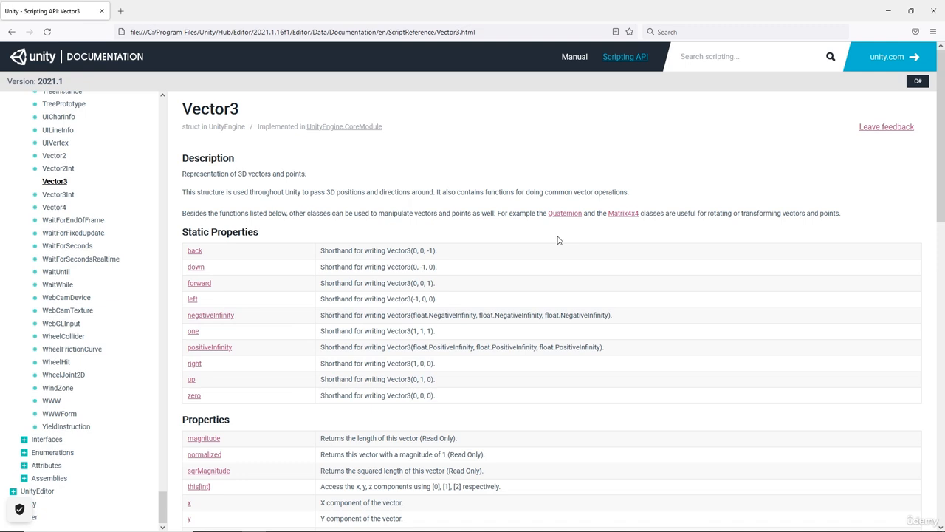
Step: Find MoveTowards among the Vector3 static methods and open its documentation page, dismissing the Firefox update notice and accepting the cookies
scroll(505, 240, "down", 1)
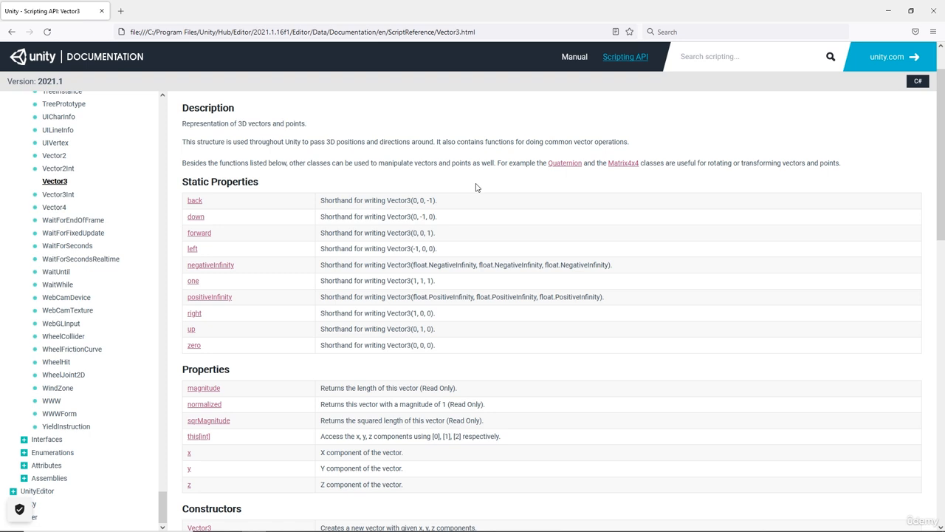
scroll(476, 187, "down", 3)
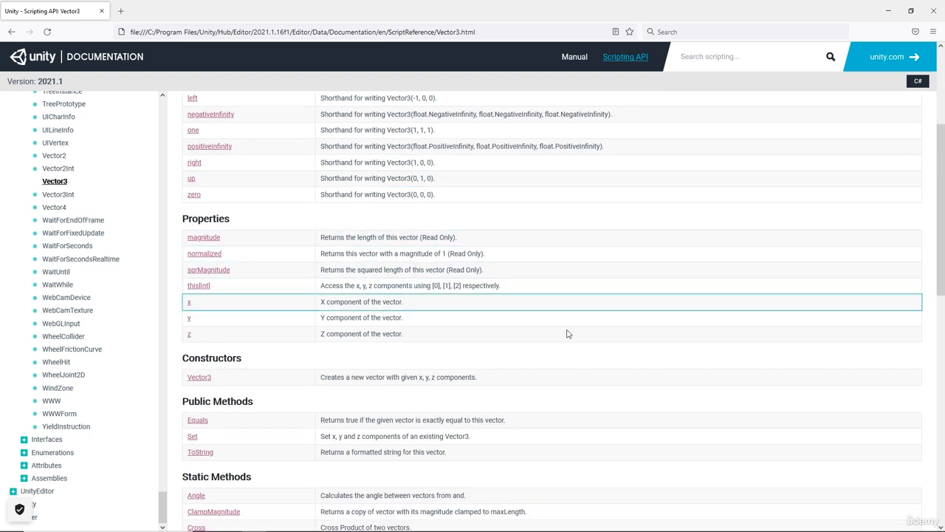
scroll(553, 361, "down", 2)
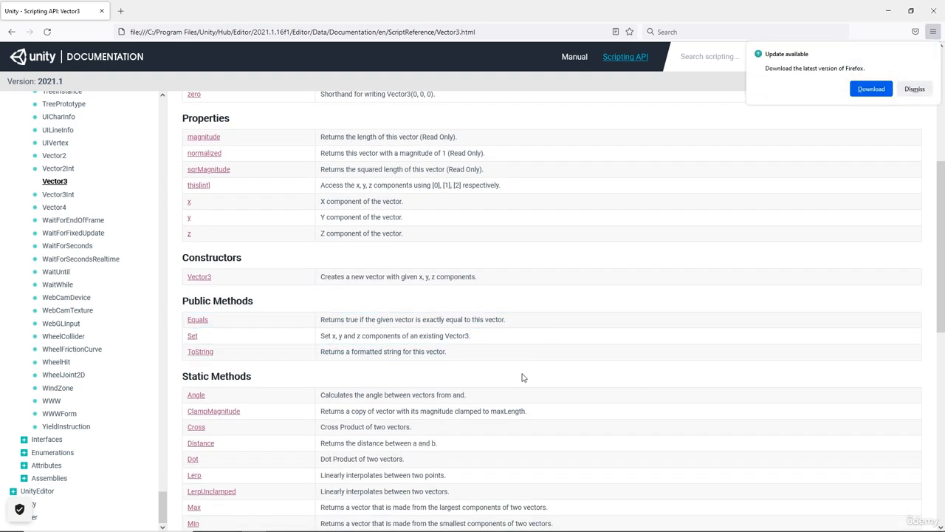
scroll(522, 377, "down", 5)
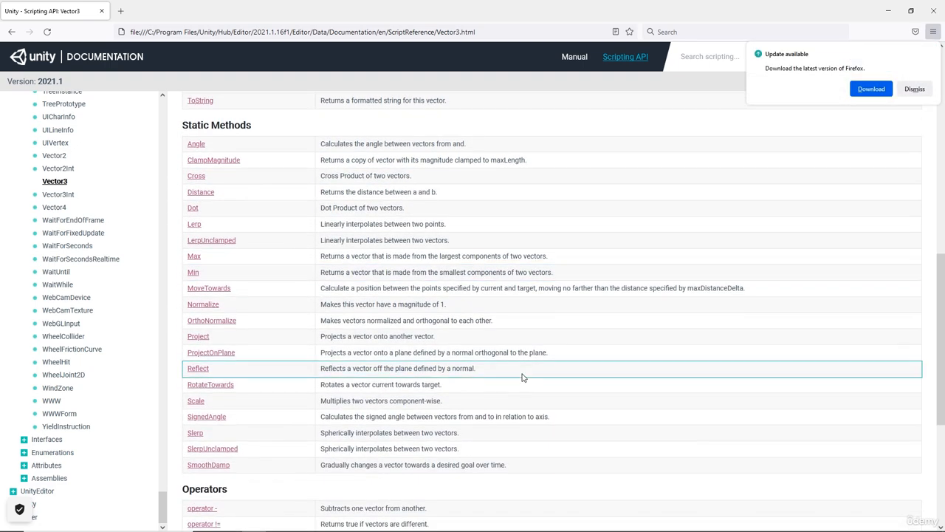
scroll(522, 377, "down", 2)
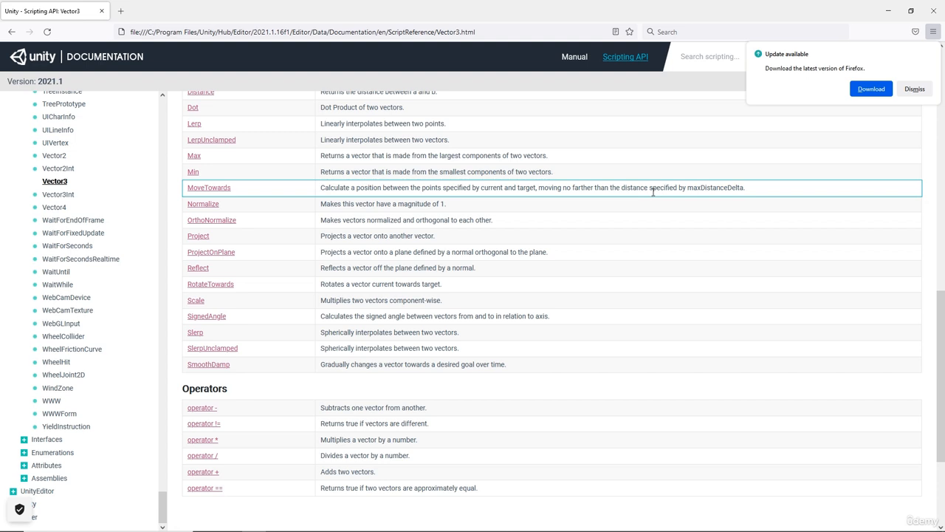
left_click(914, 89)
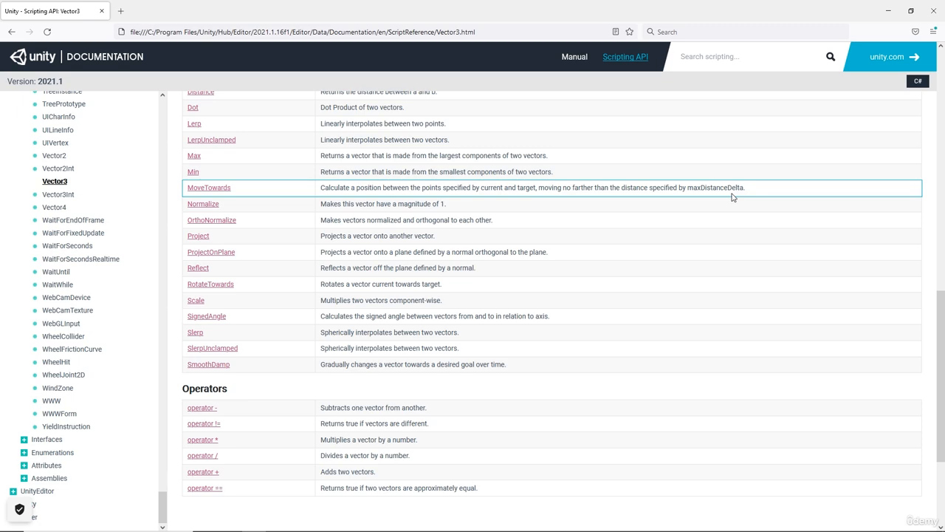
left_click(221, 191)
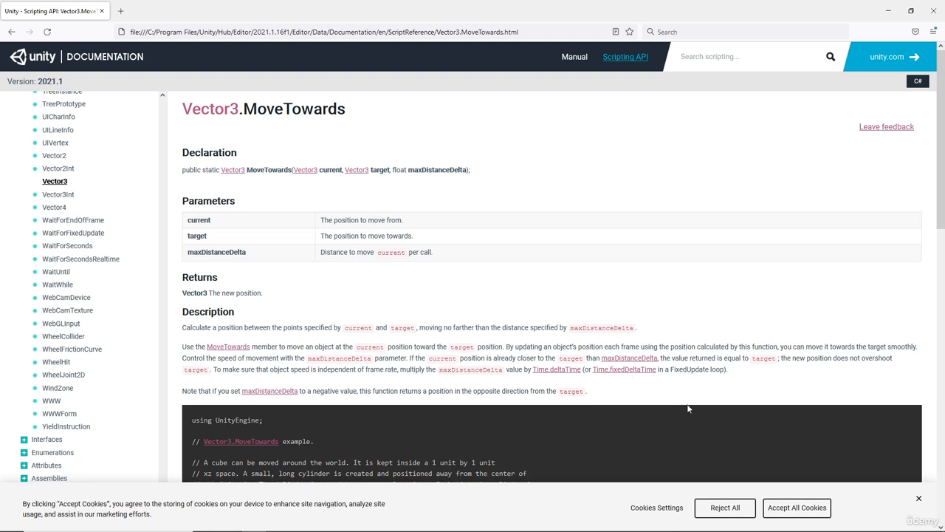
left_click(795, 505)
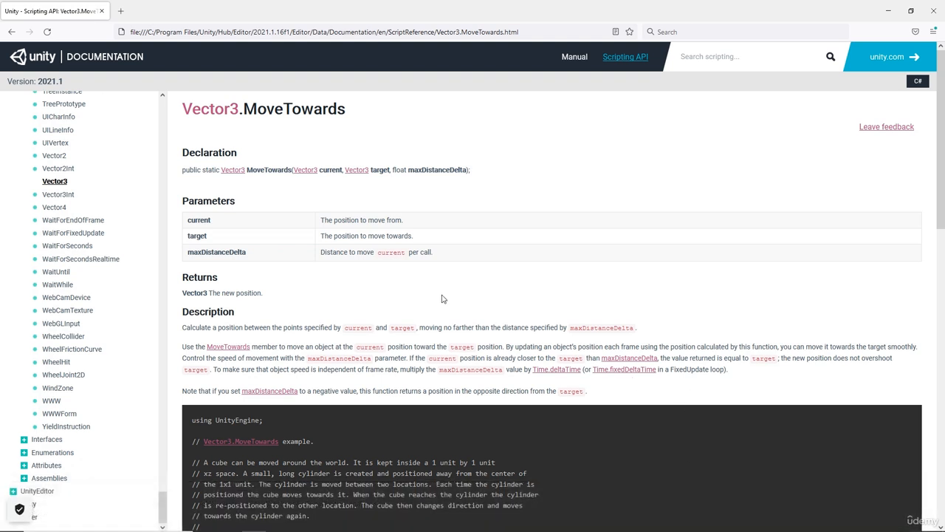
Step: Examine the Vector3.MoveTowards example code, including its speed and target variables and the Update method
scroll(442, 295, "down", 3)
scroll(442, 294, "down", 3)
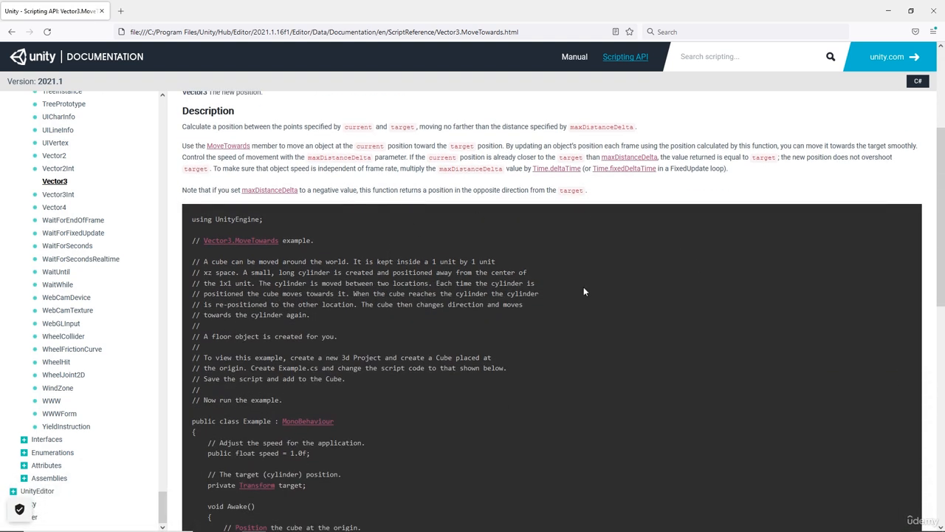
scroll(583, 290, "down", 4)
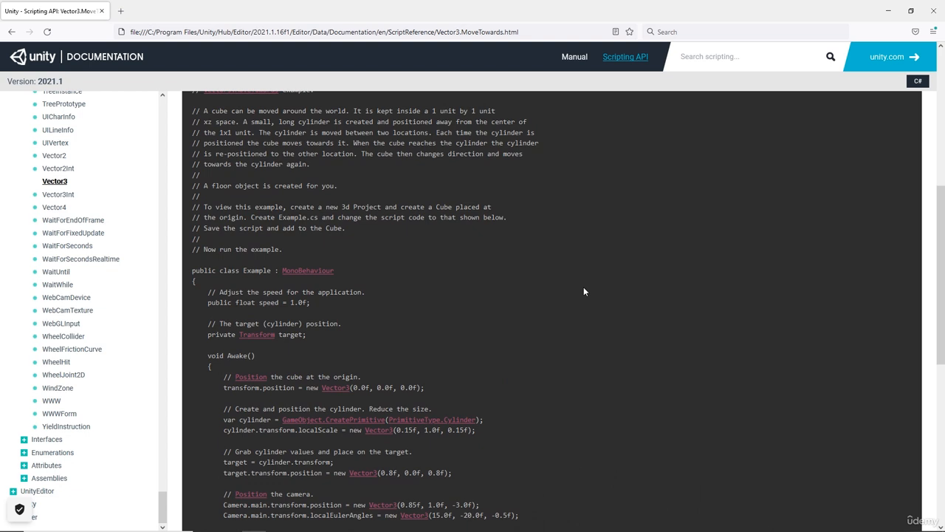
scroll(583, 291, "down", 4)
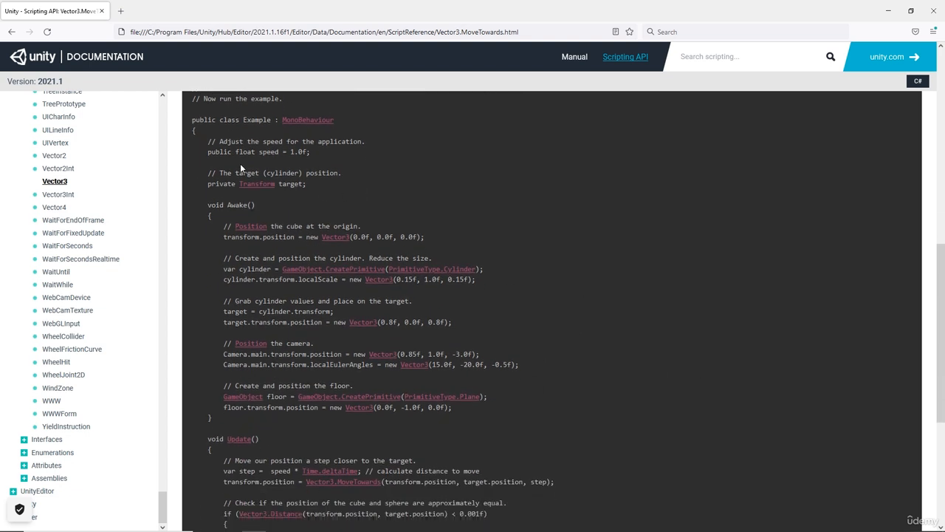
scroll(534, 272, "down", 5)
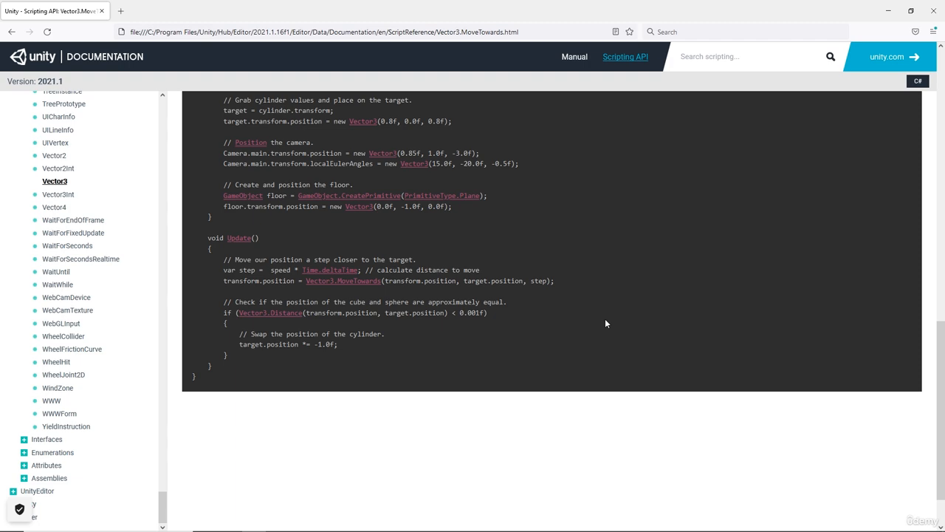
Step: Switch to Visual Studio and declare a public Transform variable named playerTarget at the start of the EnemyMove class
left_click(351, 522)
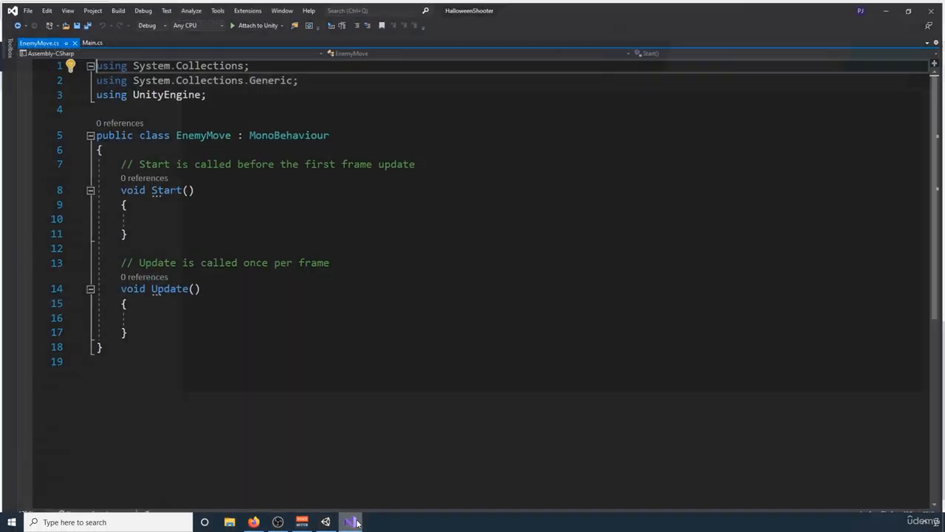
left_click(101, 150)
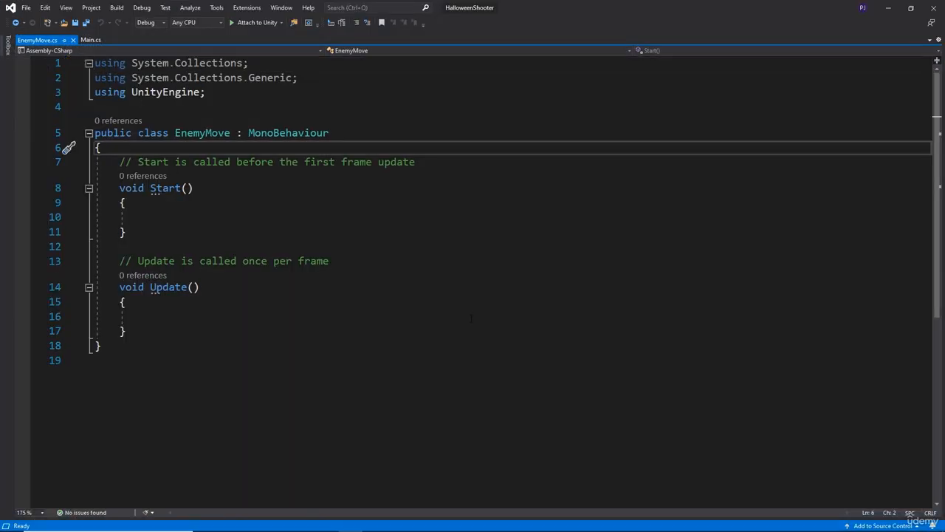
key("Return")
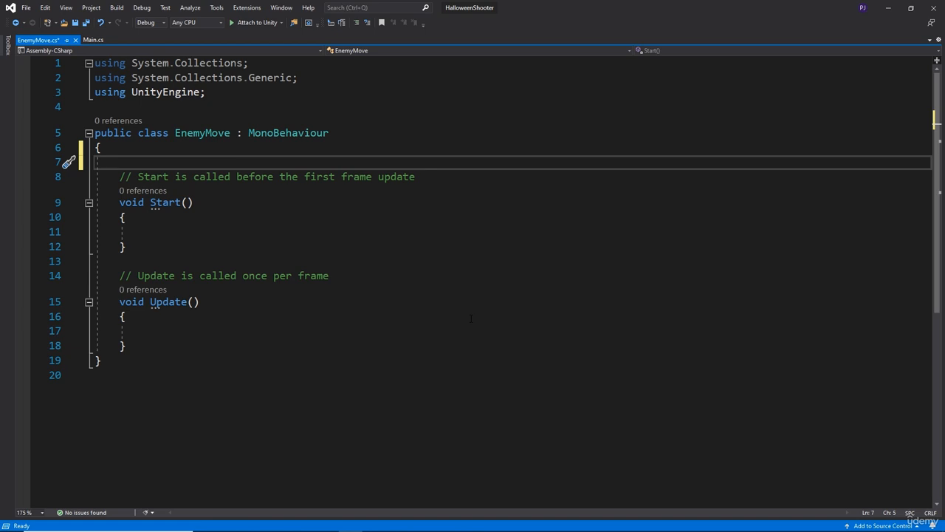
type("publ")
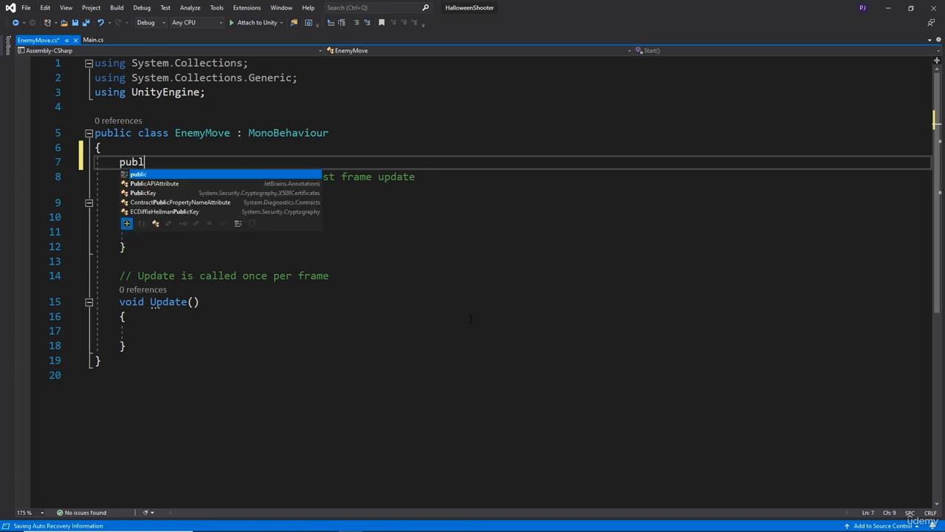
type("ic Transf")
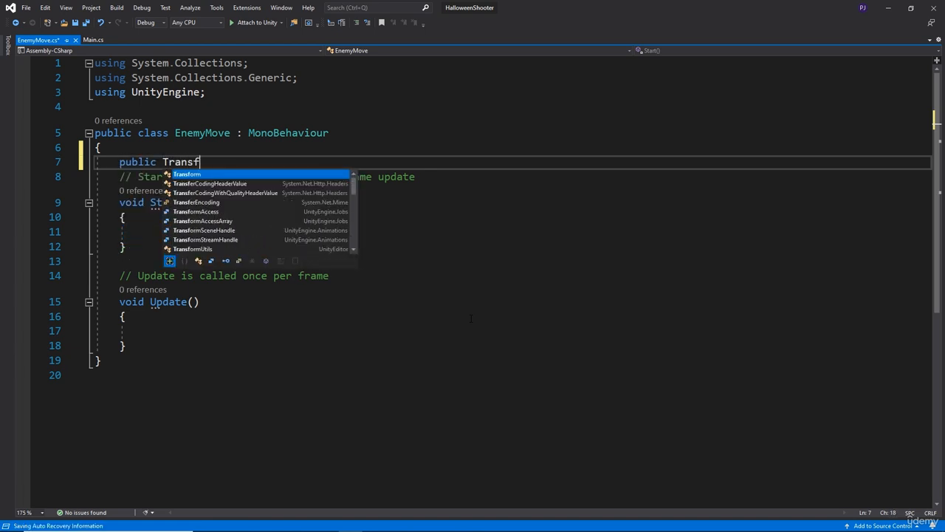
type("orm pla")
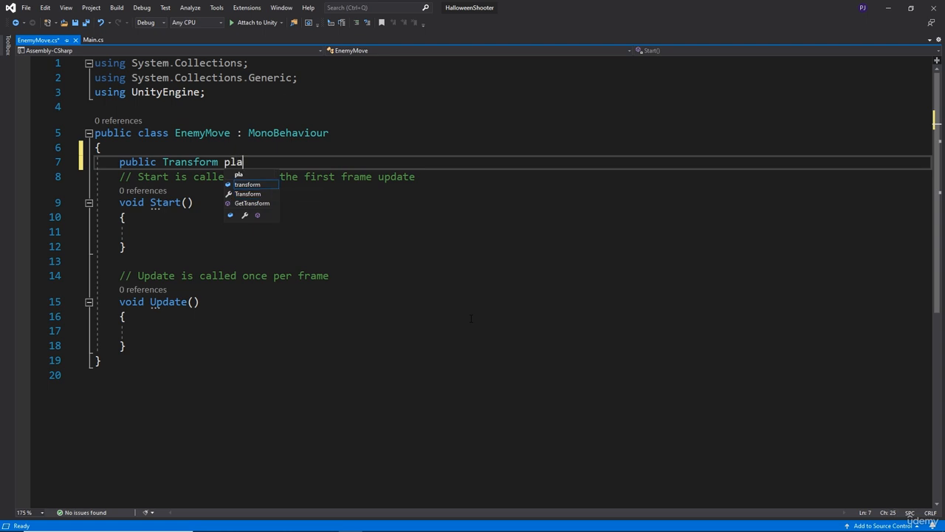
type("yerTarget")
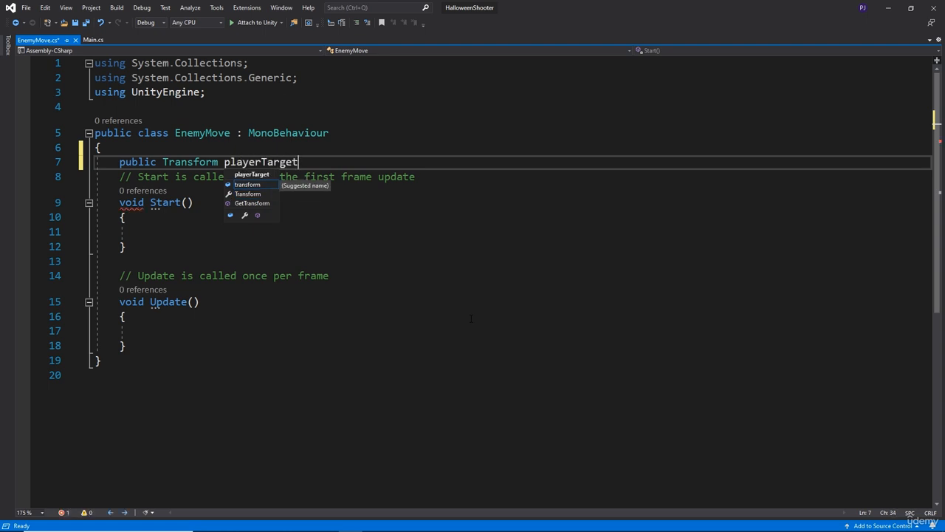
type(";")
key("Return")
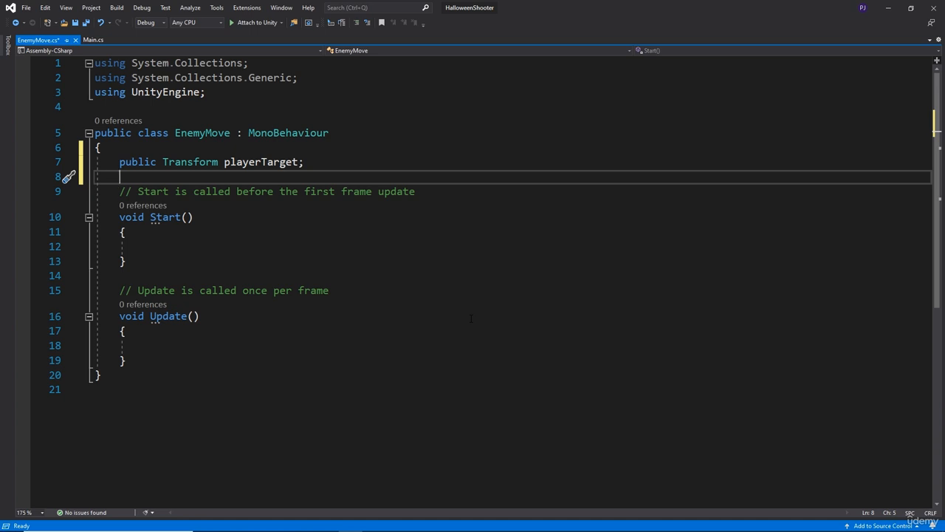
Step: Declare a public float variable named speed below playerTarget in the EnemyMove class
type("public float ")
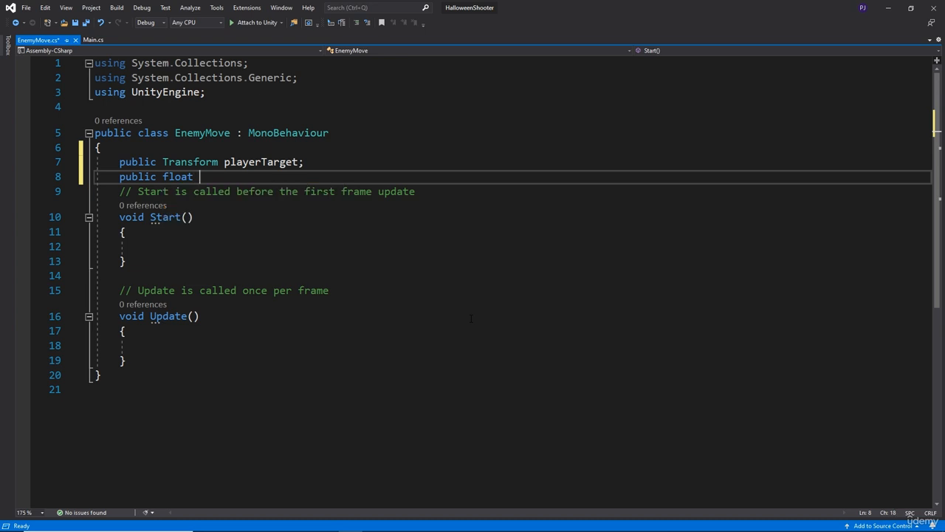
type("speed")
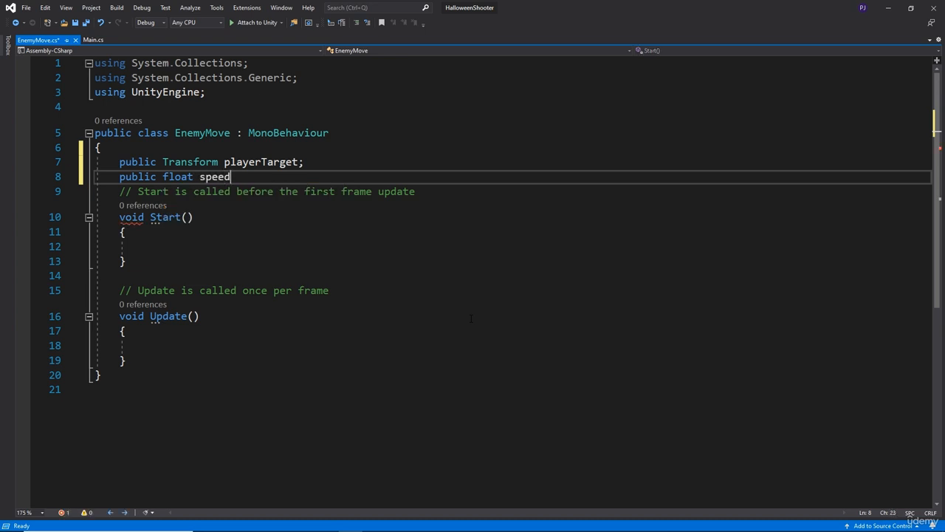
type(";")
key("Return")
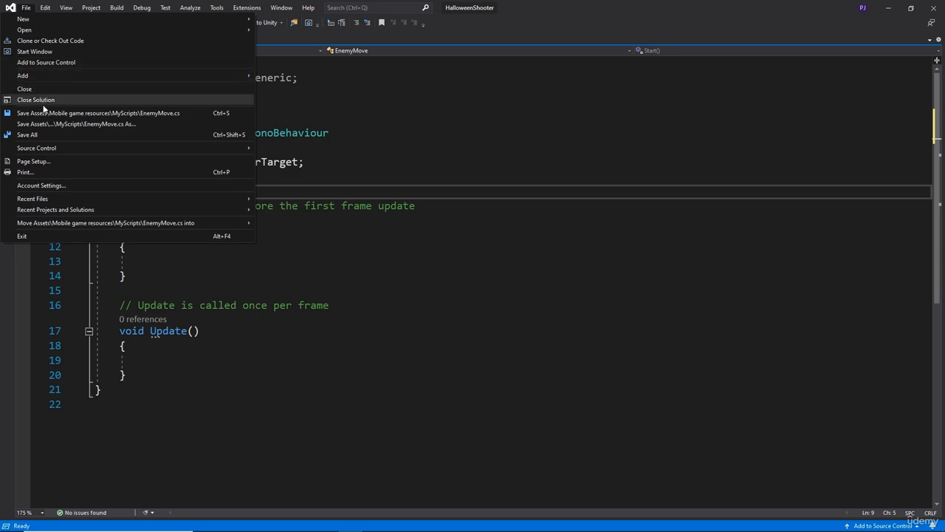
Step: Save the EnemyMove script and return to the Unity editor
left_click(96, 113)
left_click(888, 8)
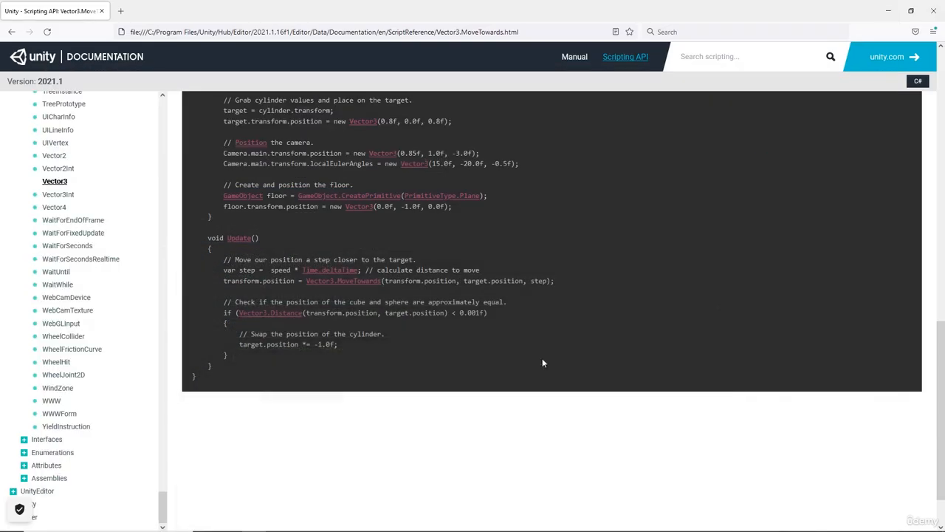
left_click(326, 522)
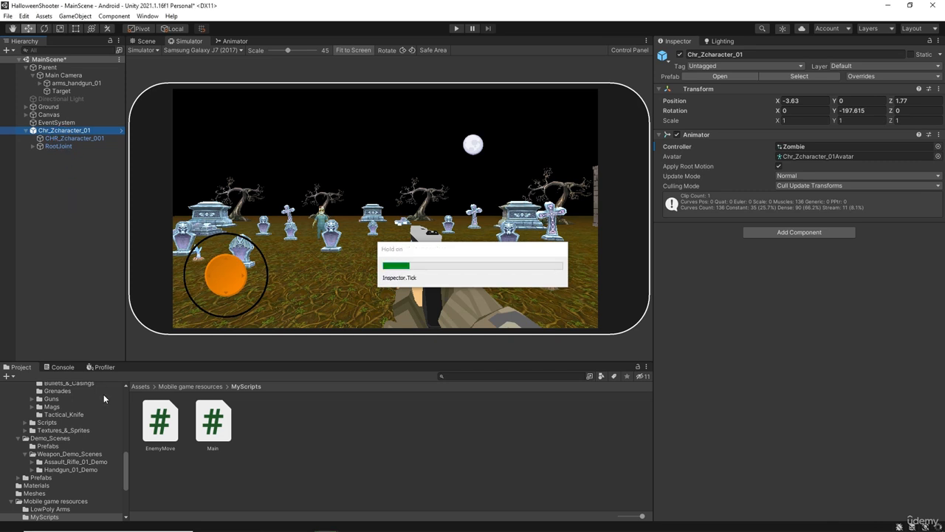
Step: Attach the EnemyMove script to Chr_Zcharacter_01, with Target as its Player Target and Speed set to 1
left_click_drag(158, 422, 68, 133)
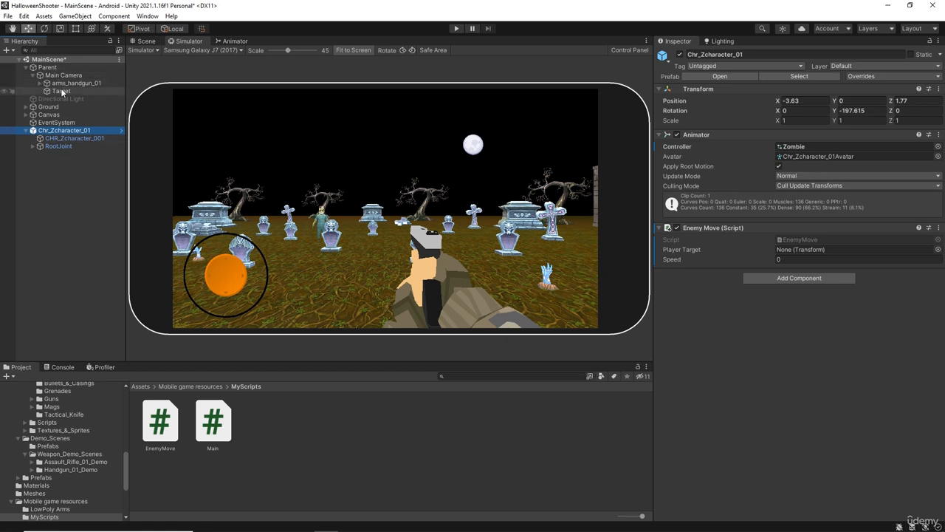
left_click_drag(61, 90, 791, 254)
left_click(797, 259)
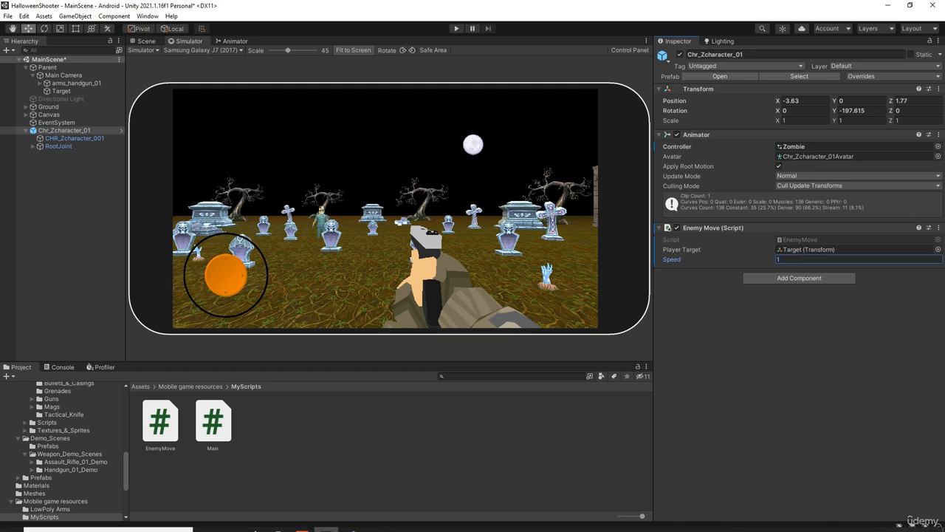
Step: Switch to Visual Studio and declare a float named step equal to speed * Time.deltaTime inside the Update method of EnemyMove
left_click(350, 523)
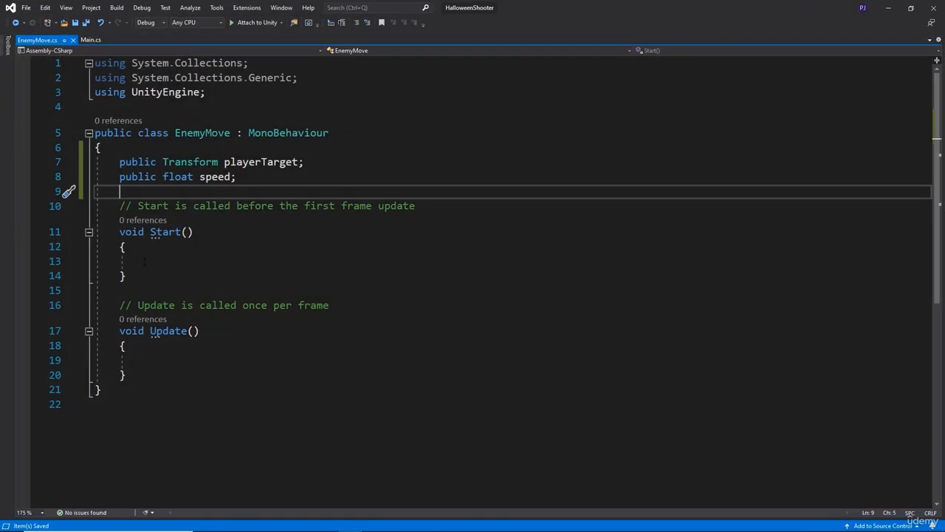
left_click(147, 360)
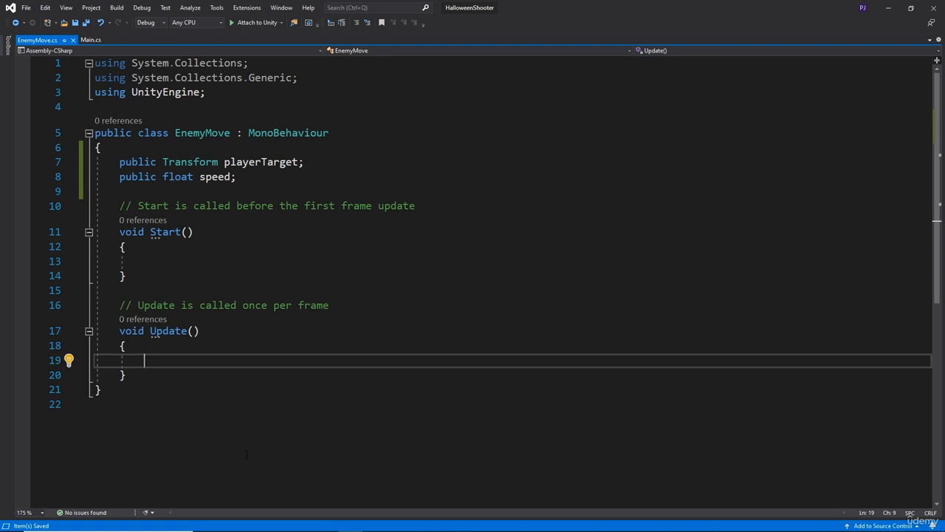
type("float")
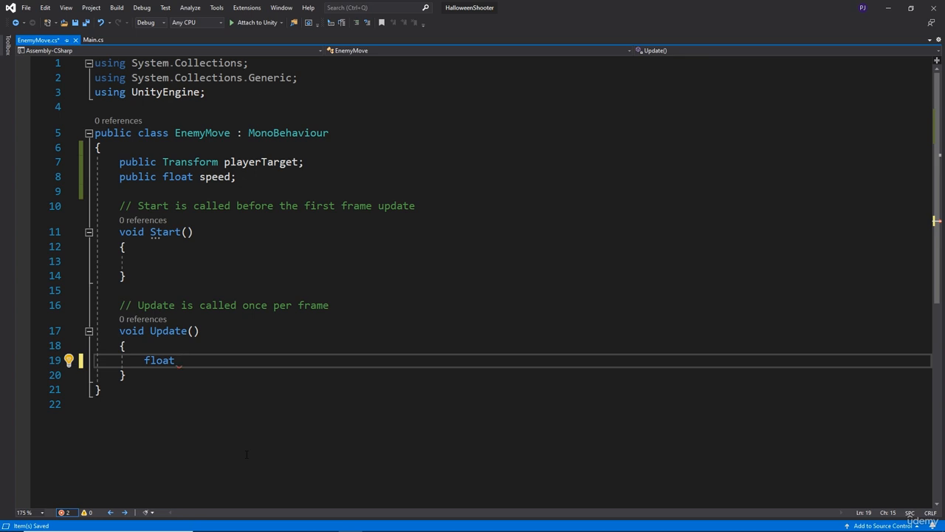
type("step = spee")
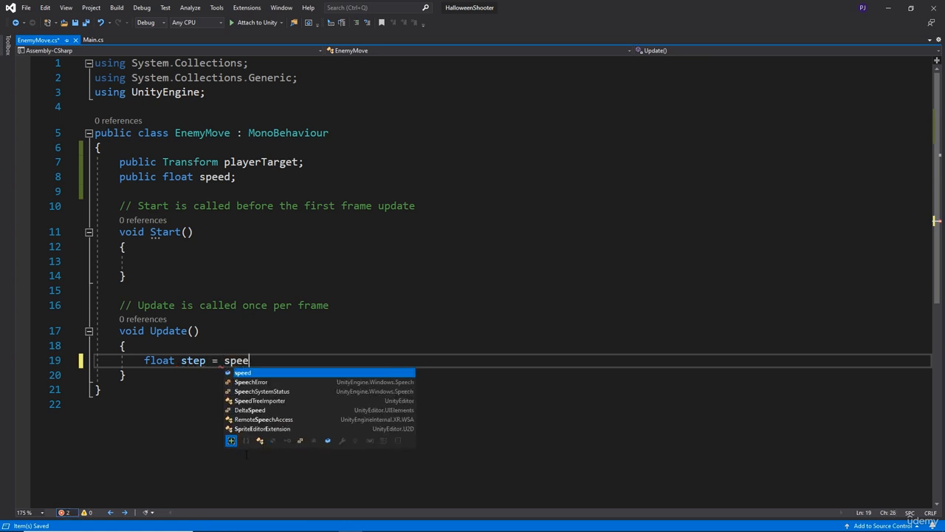
type("d * T")
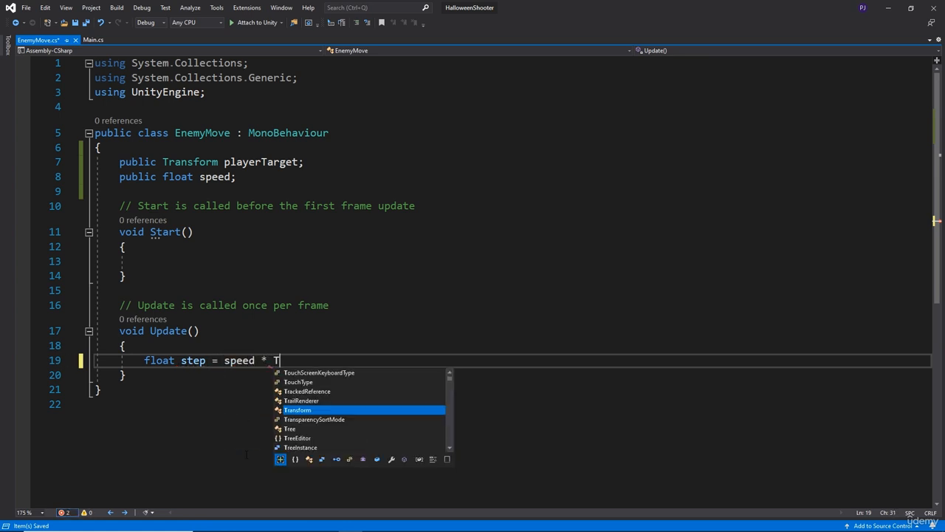
type("ime.deltaTime;")
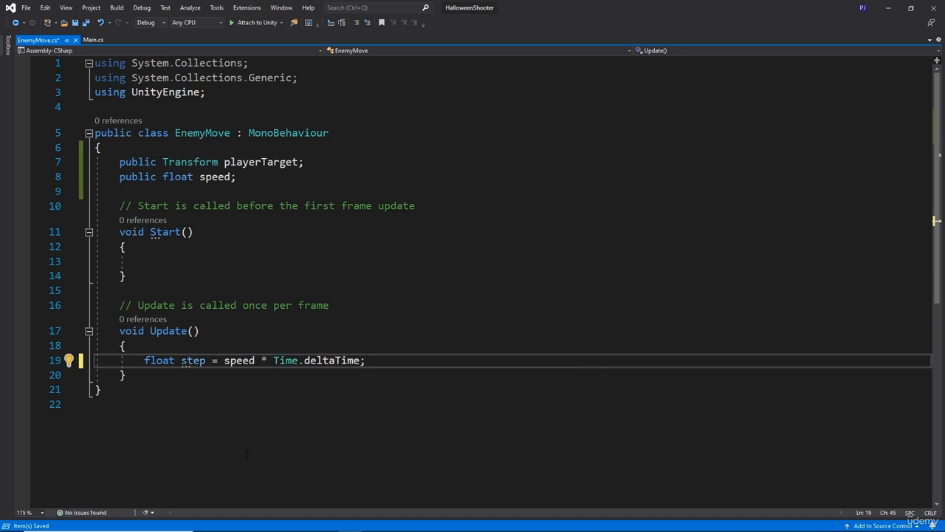
Step: Below the step declaration, begin a statement assigning the result of a Vector3.MoveTowards call to transform.position
key("Return")
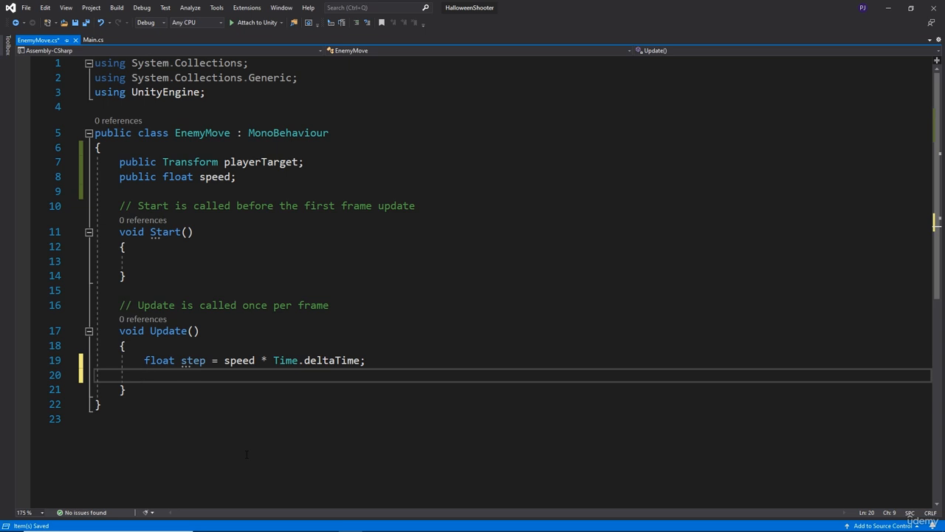
type("transform")
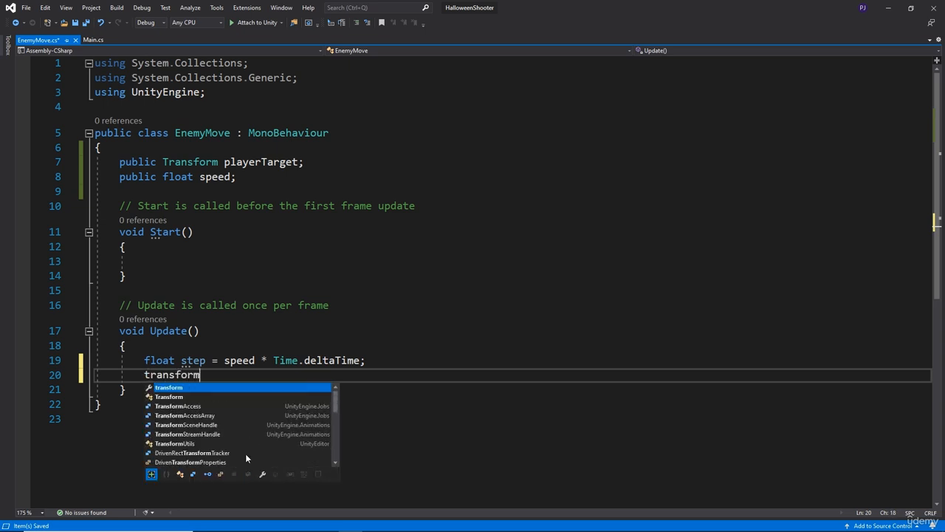
type(".position ")
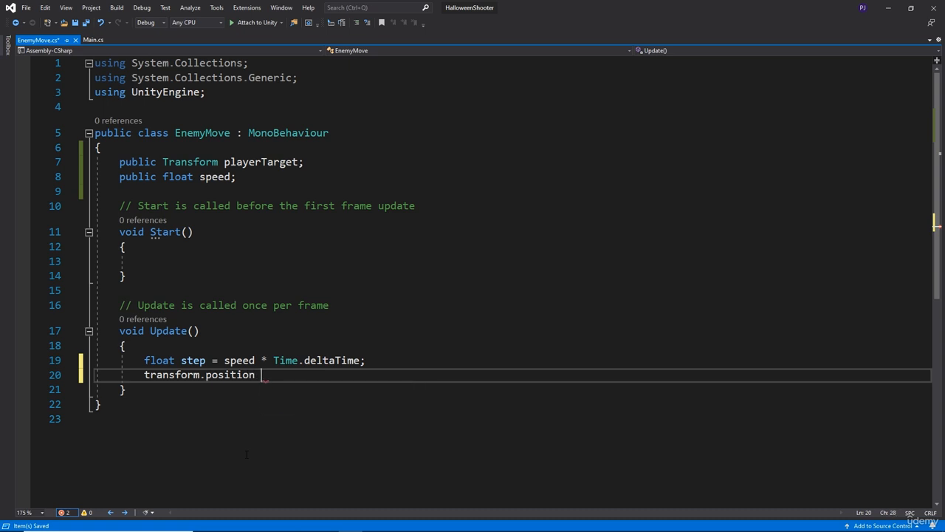
type("= Vecto")
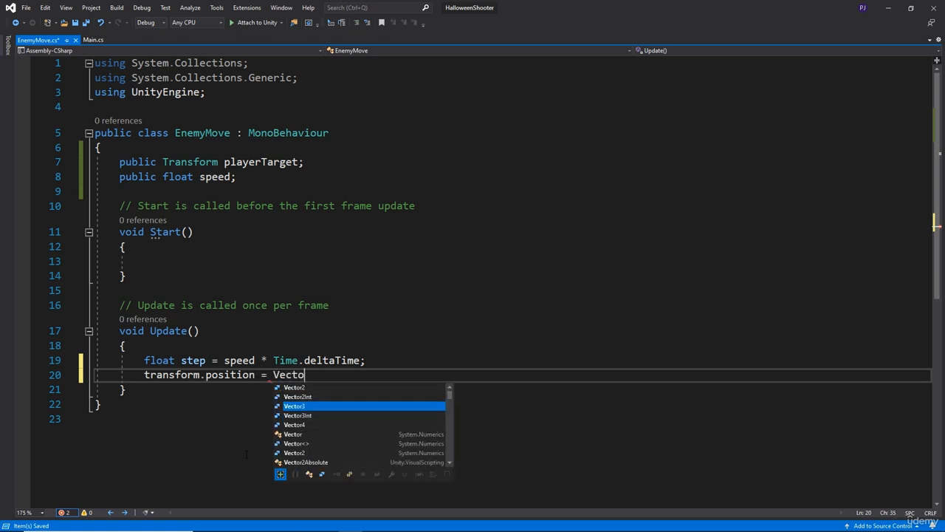
type("r3.Mov")
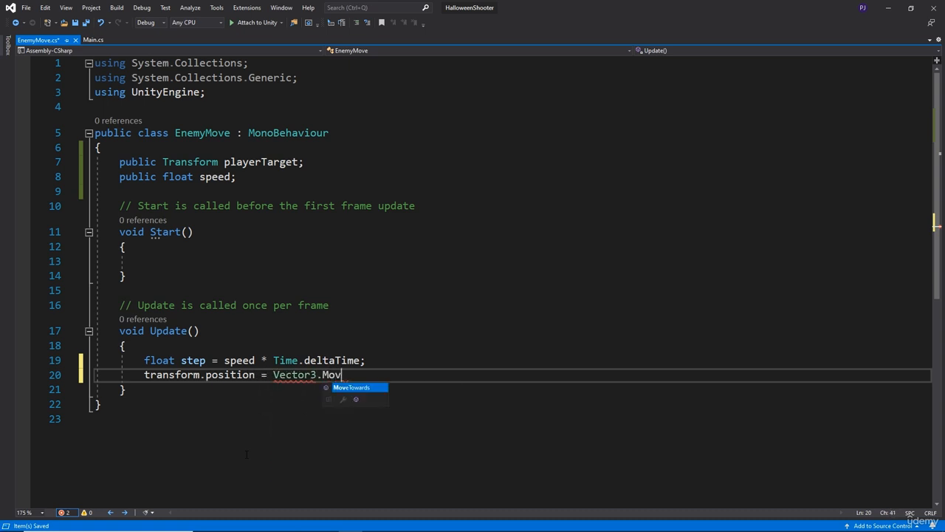
type("e")
key("Tab")
type("(")
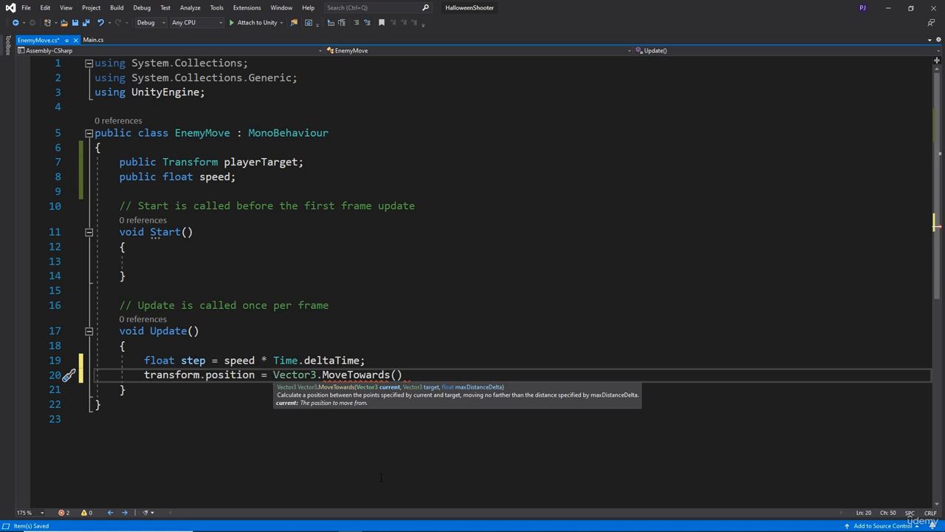
Step: Pass transform.position, playerTarget.position and step as the MoveTowards arguments and end the statement with a semicolon
type("transform")
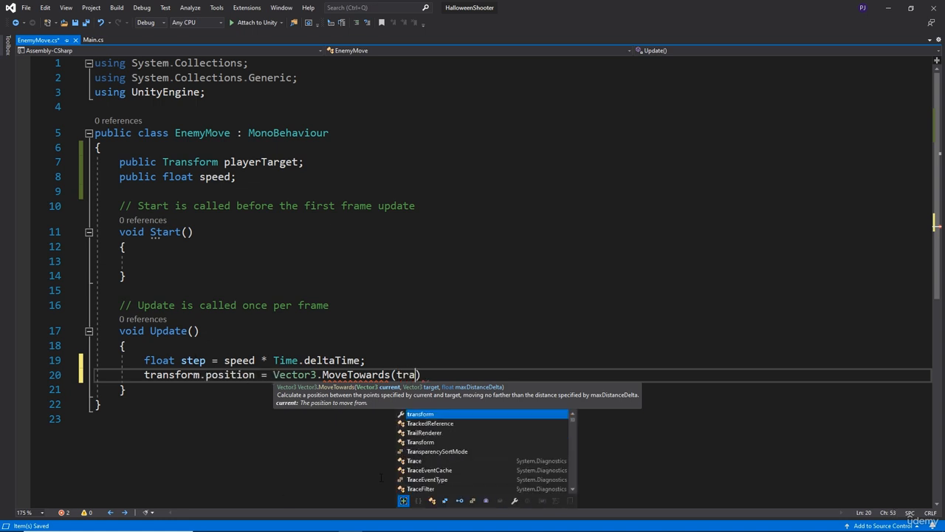
type(".position")
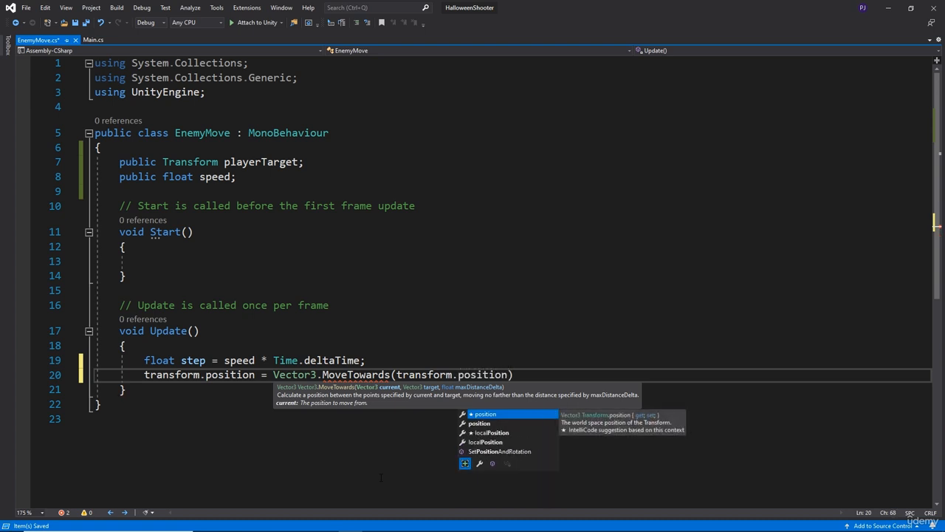
type(", ")
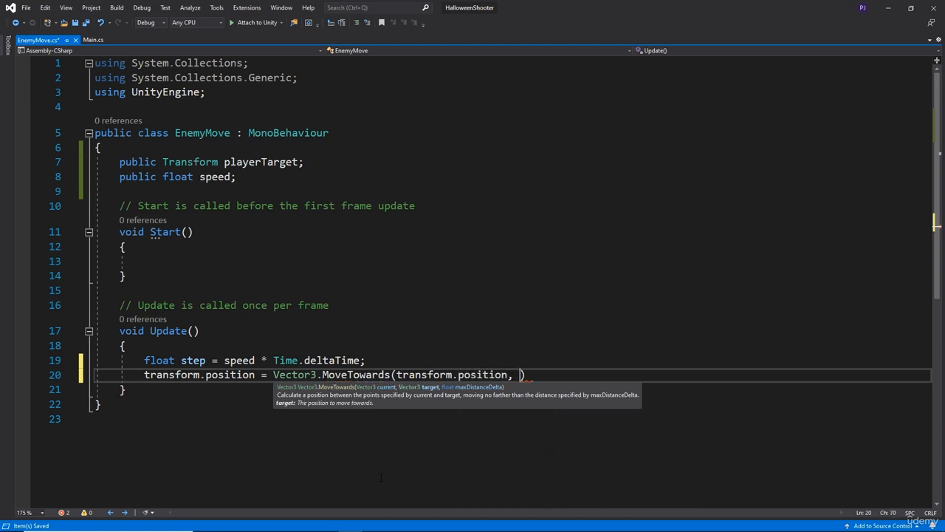
type("playerTarge")
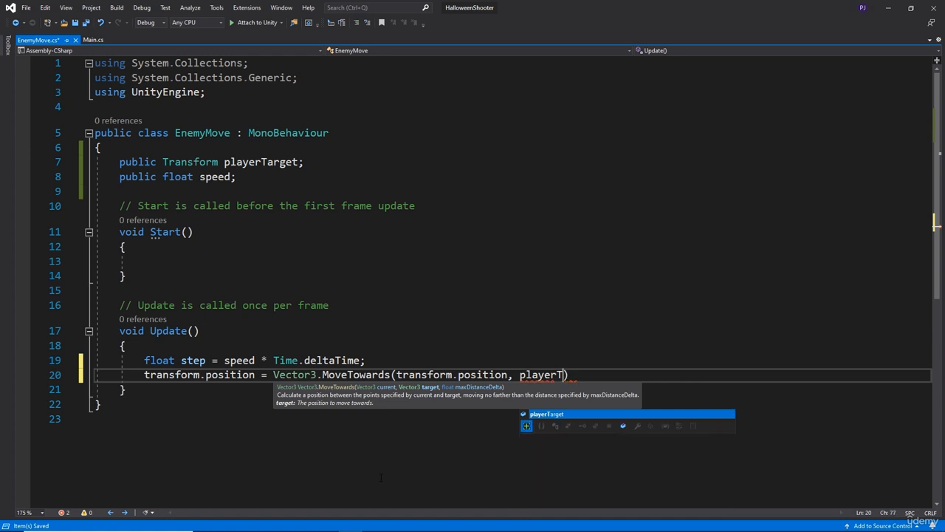
type("t.positio")
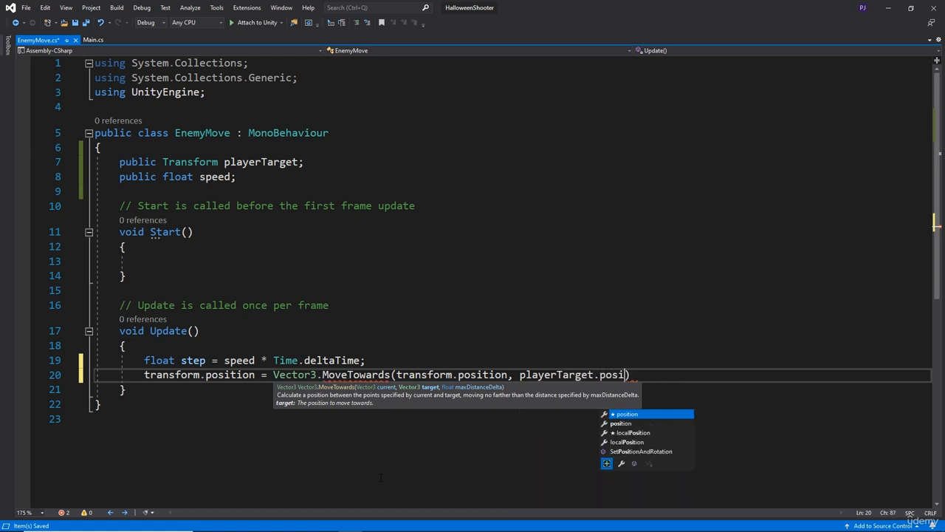
type("n,")
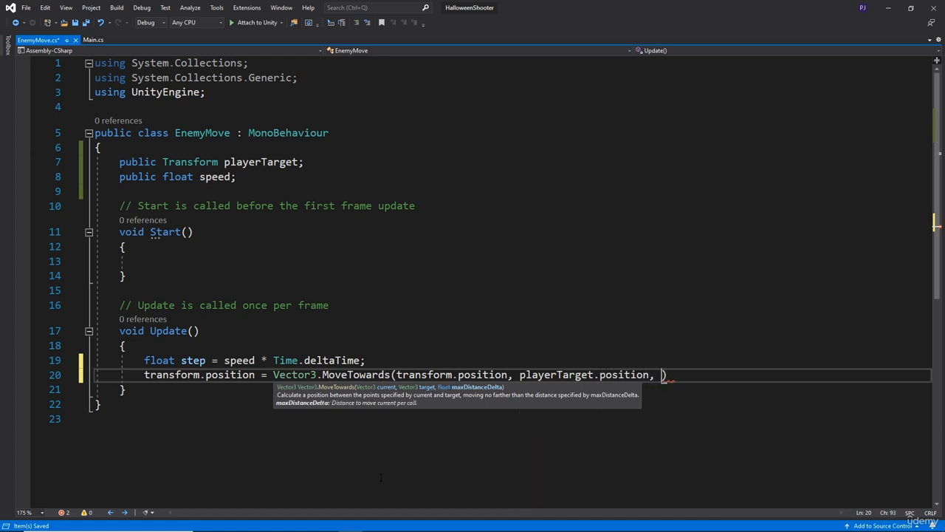
type(" step)")
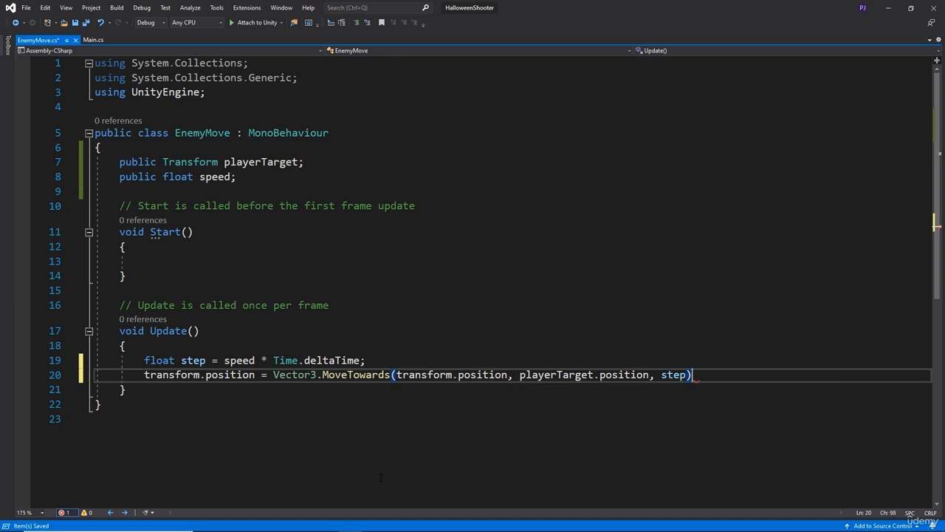
type(";")
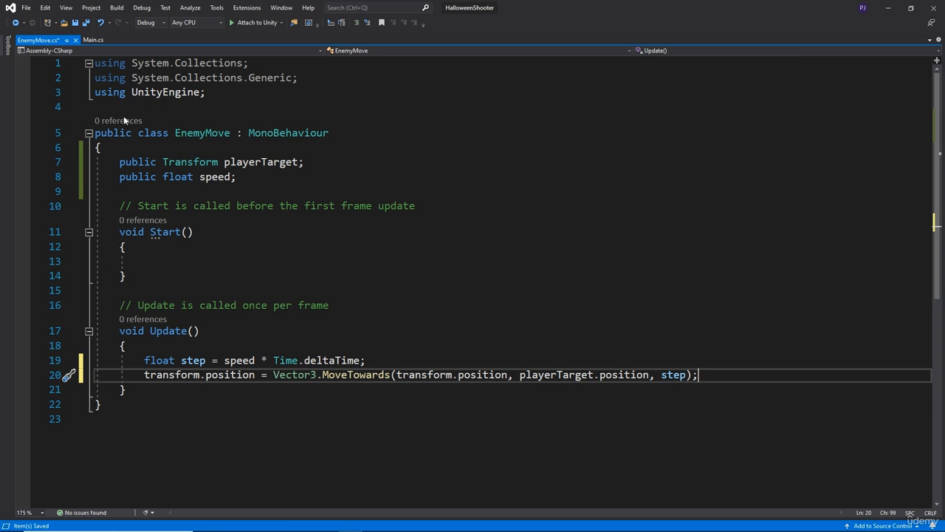
Step: Save the EnemyMove script with the finished Update code and return to the Unity editor
left_click(26, 7)
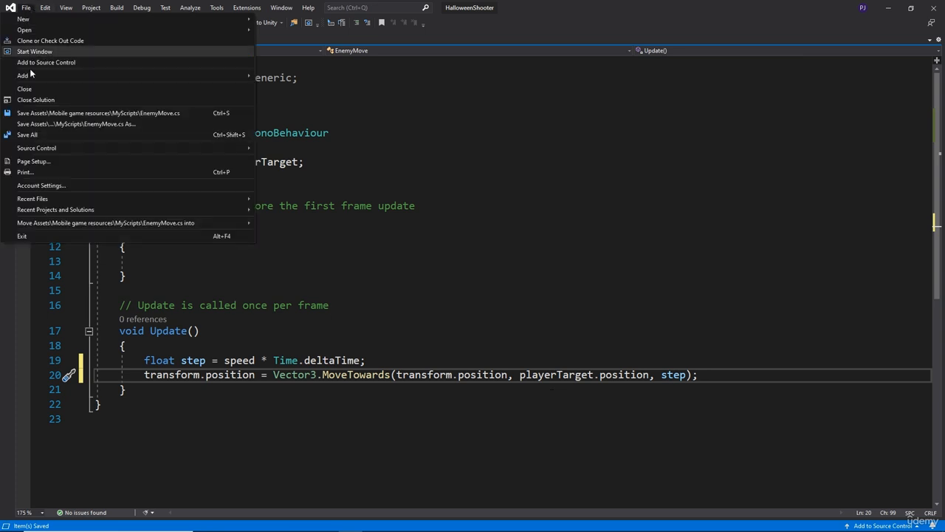
left_click(37, 113)
left_click(888, 7)
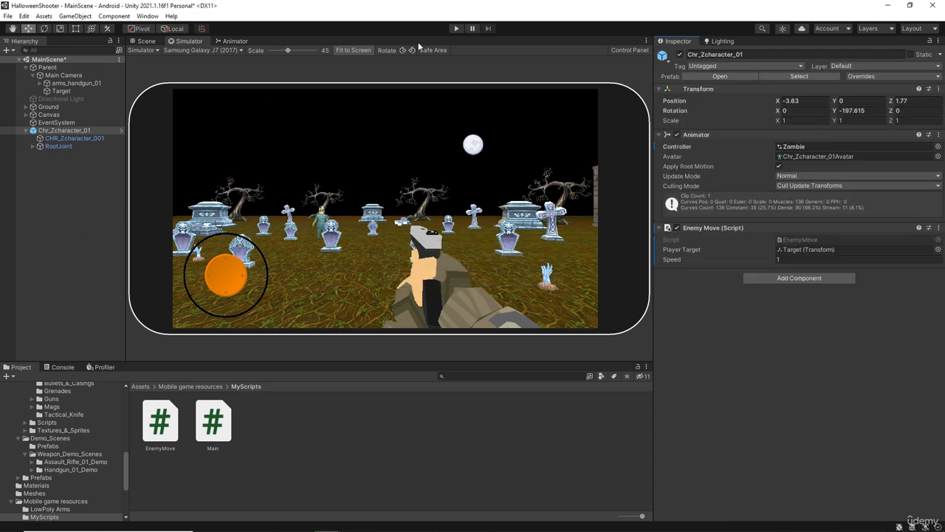
Step: Run the game to test the zombie's movement, and examine where the zombie stands relative to the camera in the Scene view
left_click(456, 28)
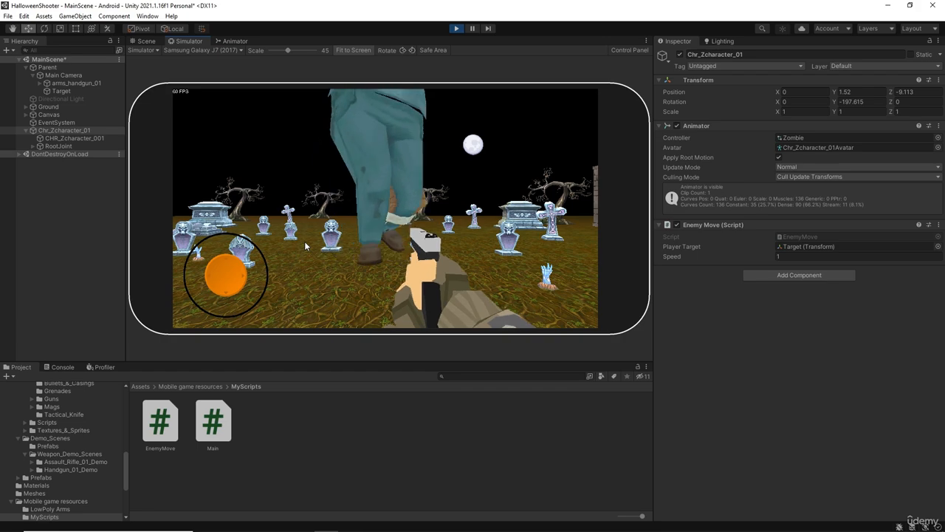
left_click(146, 40)
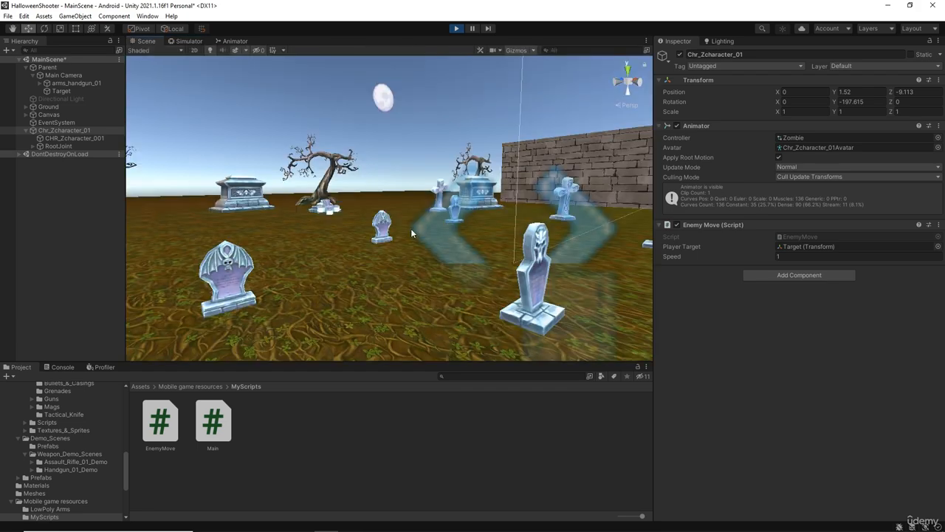
scroll(411, 228, "down", 3)
scroll(410, 234, "down", 3)
right_click_drag(389, 237, 486, 236)
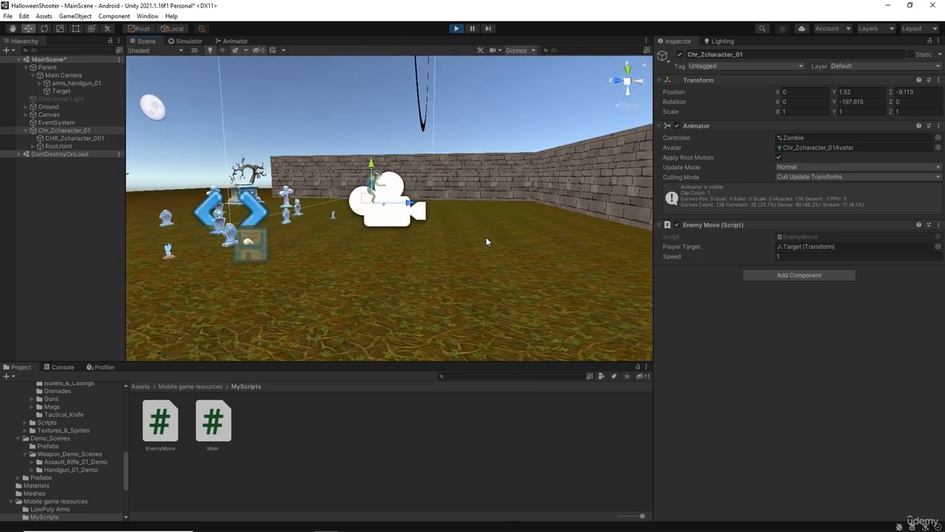
scroll(404, 237, "up", 2)
scroll(403, 237, "up", 3)
middle_click_drag(415, 138, 397, 183)
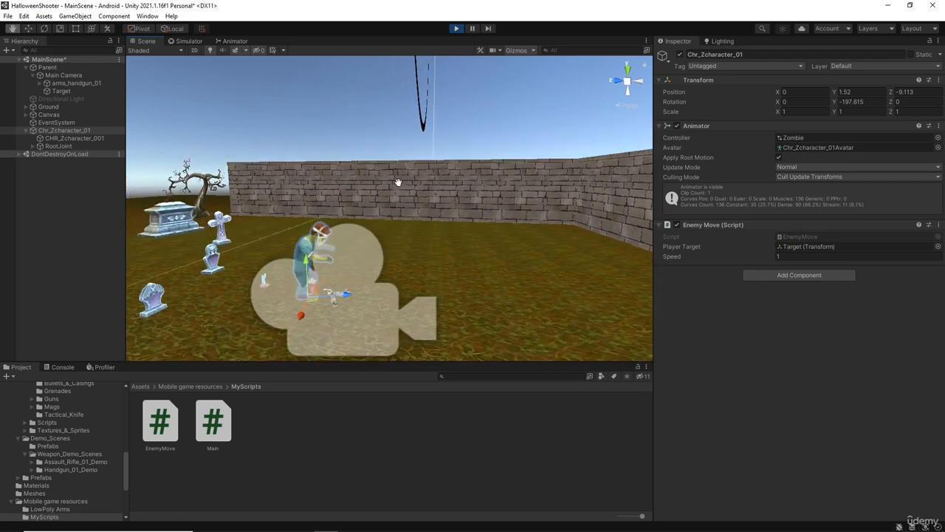
right_click_drag(442, 195, 221, 207)
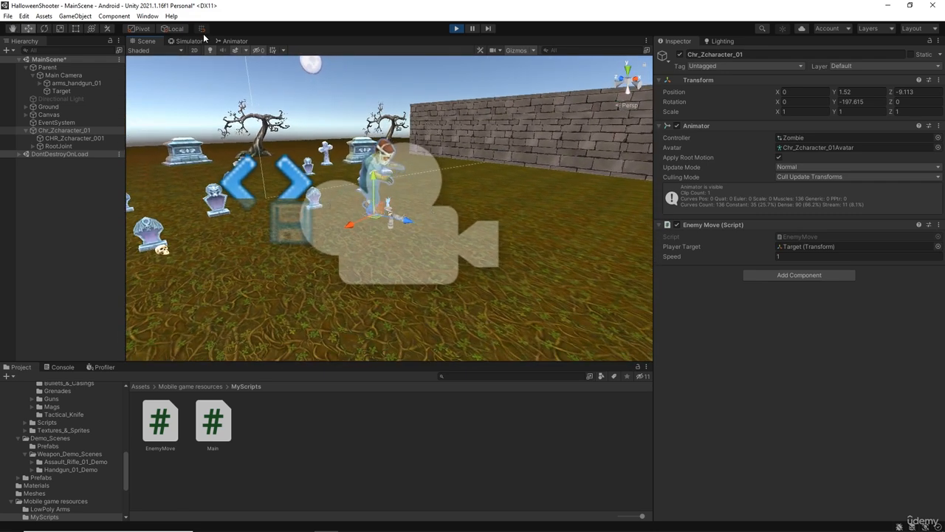
scroll(347, 237, "up", 3)
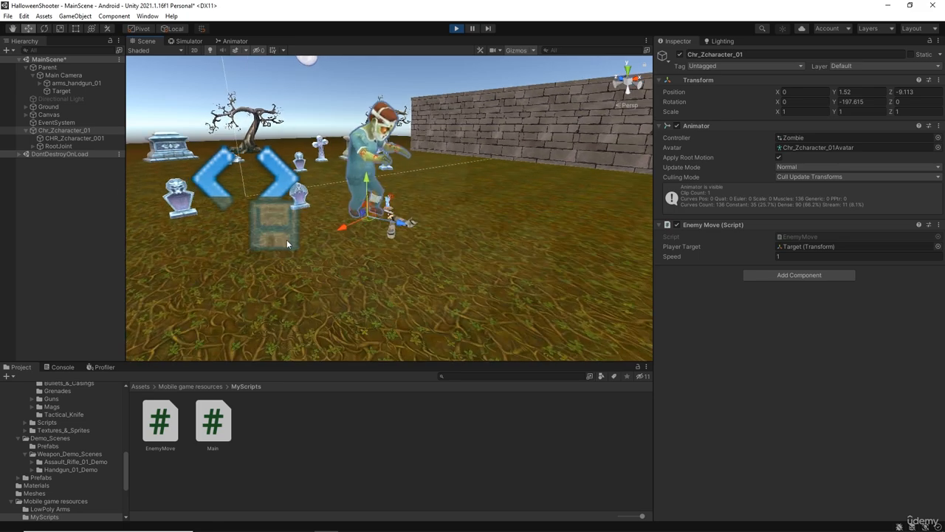
middle_click_drag(287, 239, 405, 239)
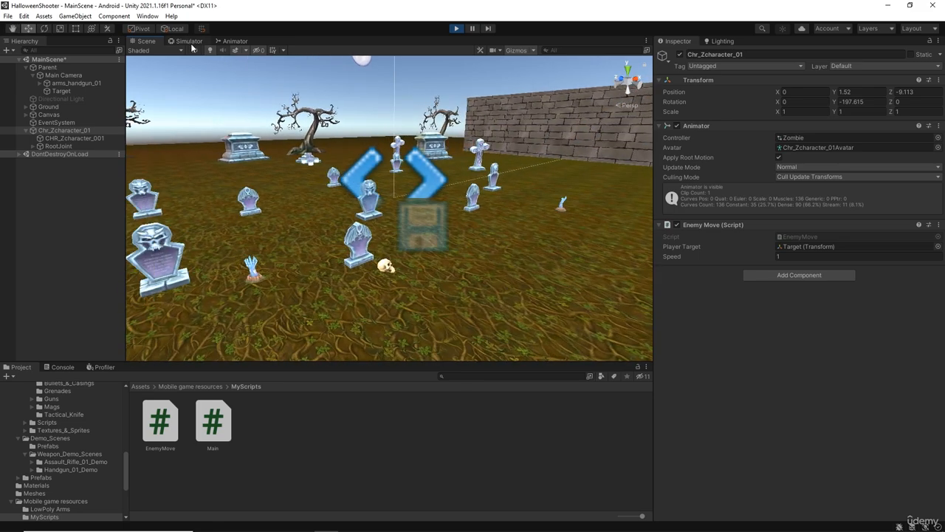
Step: Return to the Simulator view to check the zombie in front of the player, and stop play mode
left_click(235, 41)
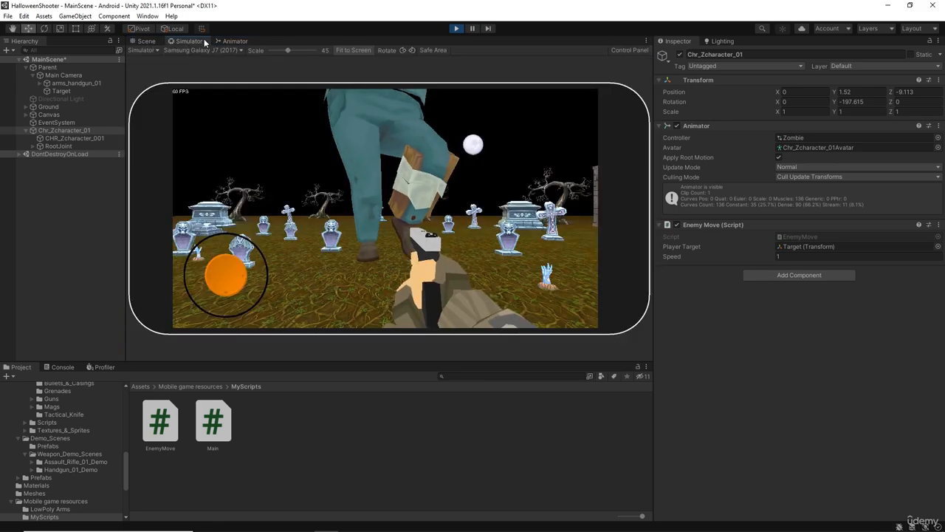
left_click(189, 41)
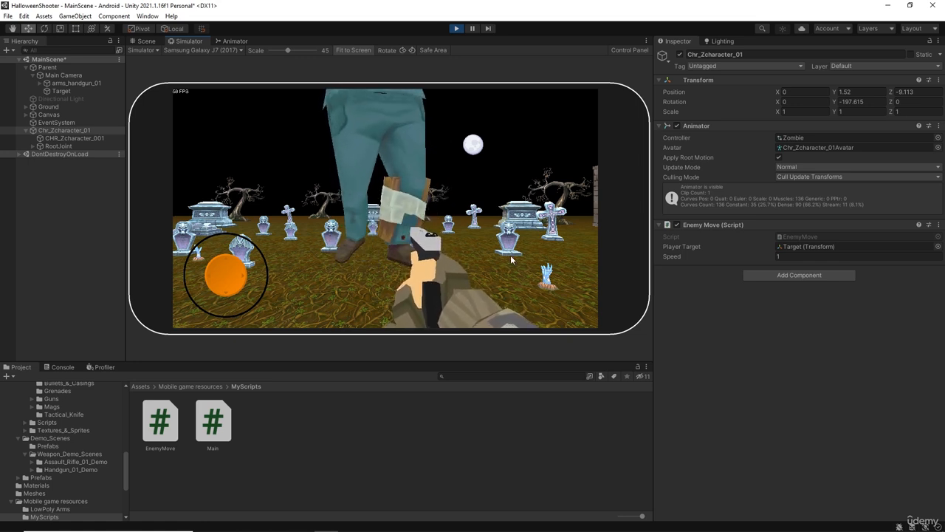
left_click(455, 28)
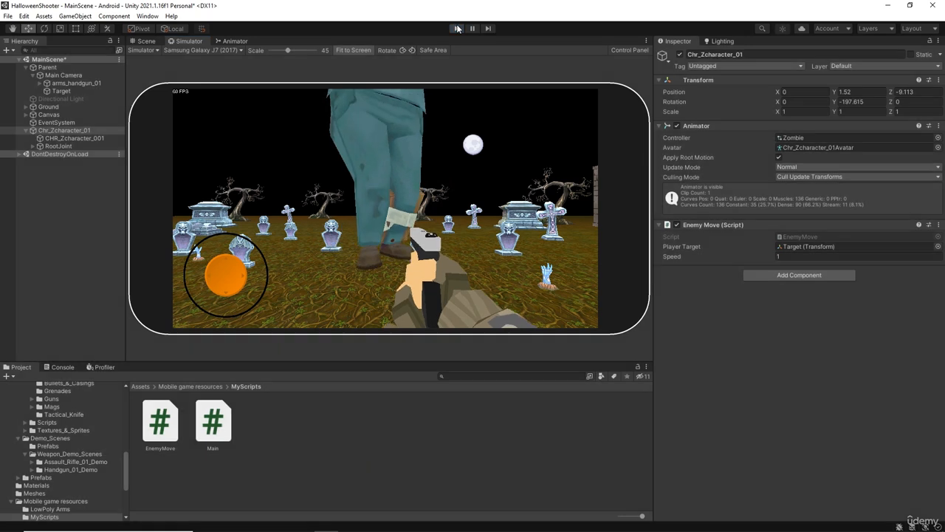
mouse_move(397, 512)
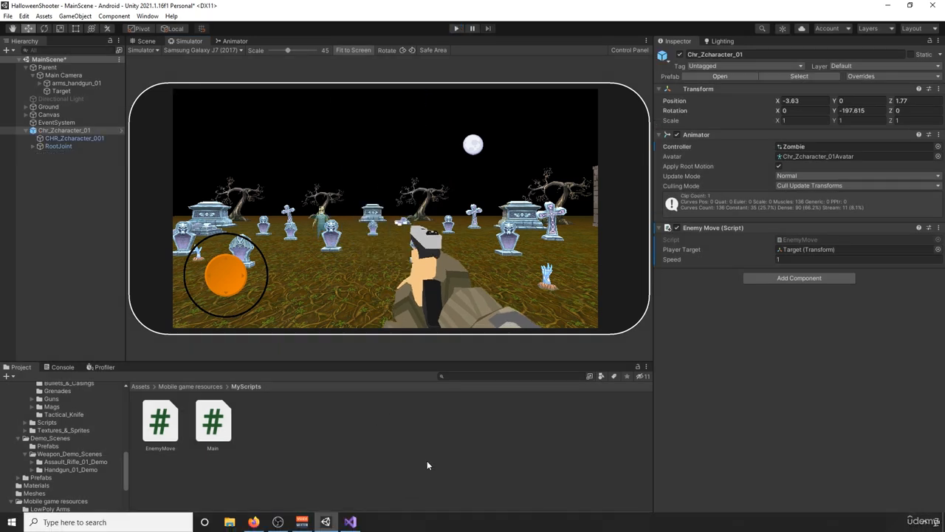